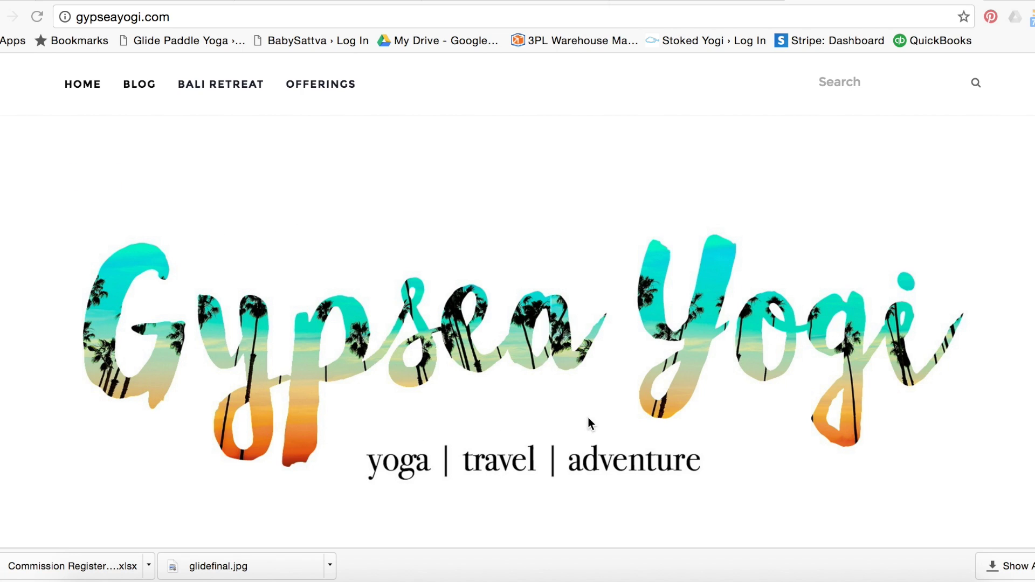
Step: Browse the Stoked Text Mask, Fiery Ganesha, Blue Ombre Hamsa and Stencil Face examples in Preview, ending on Fiery Ganesha
{"action": "key", "text": "super+Tab"}
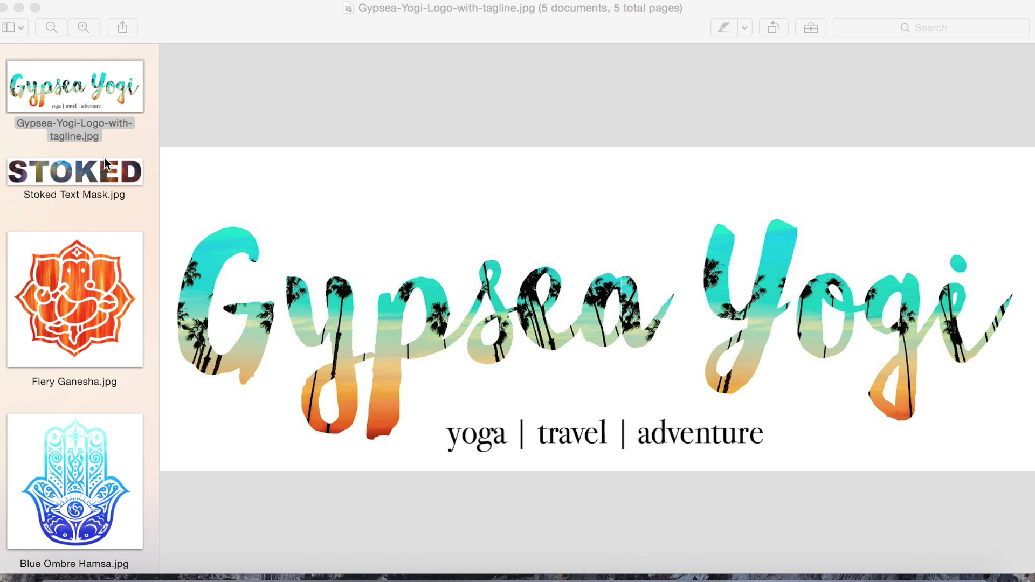
{"action": "left_click", "coordinate": [99, 173]}
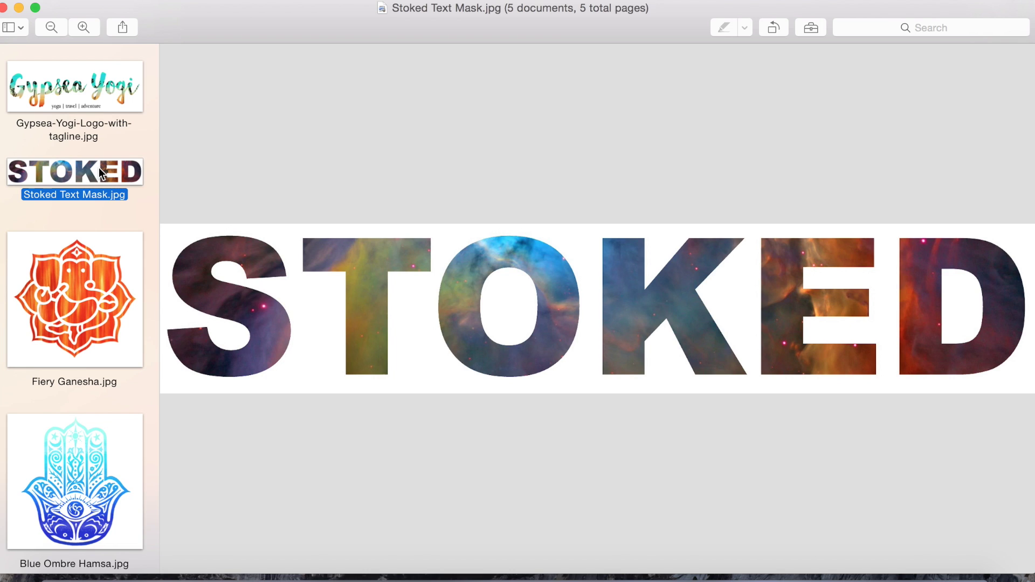
{"action": "left_click", "coordinate": [72, 339]}
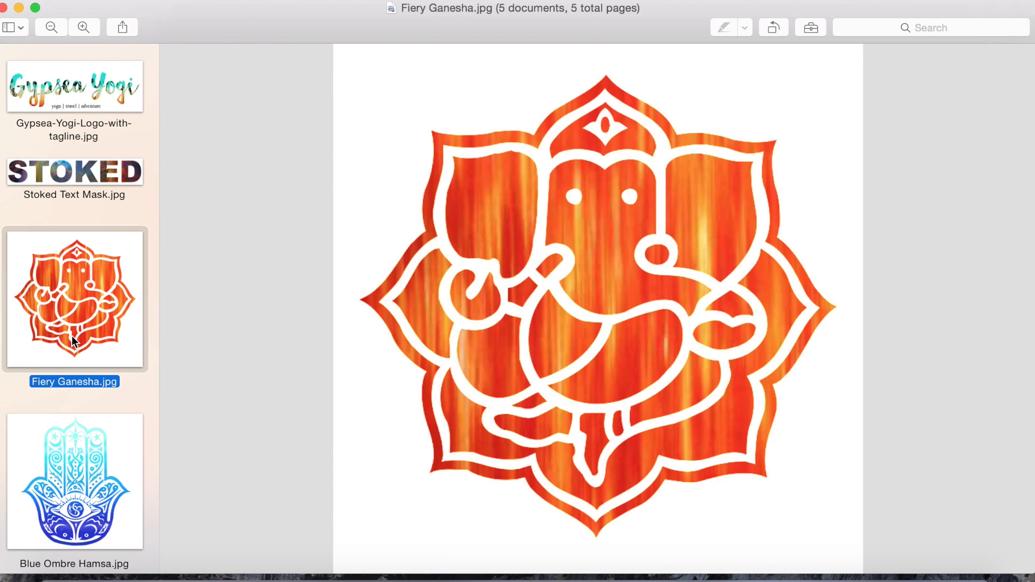
{"action": "left_click", "coordinate": [65, 484]}
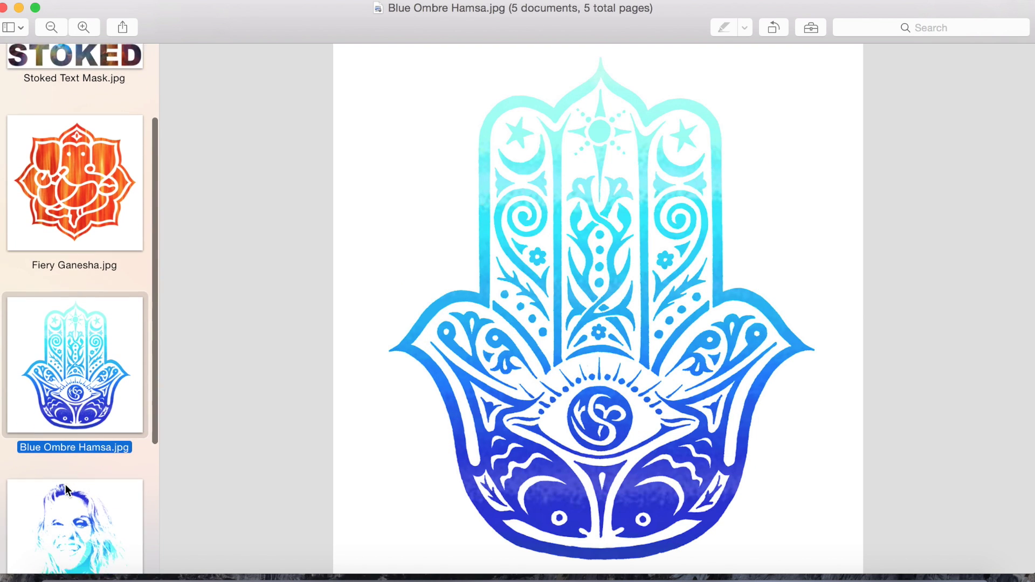
{"action": "left_click", "coordinate": [66, 487]}
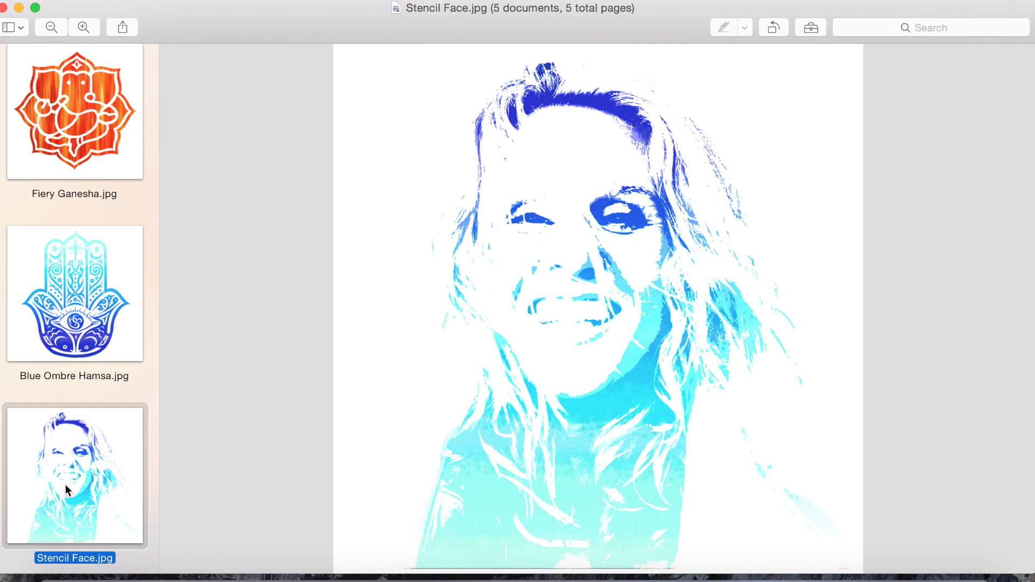
{"action": "scroll", "coordinate": [66, 483], "scroll_direction": "down", "scroll_amount": 2}
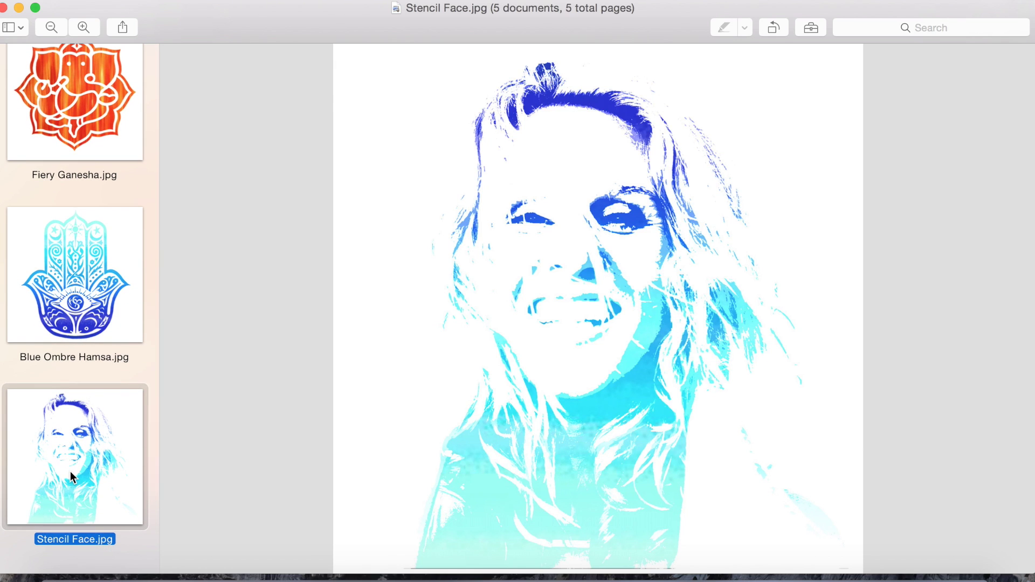
{"action": "scroll", "coordinate": [71, 477], "scroll_direction": "up", "scroll_amount": 4}
{"action": "scroll", "coordinate": [72, 477], "scroll_direction": "up", "scroll_amount": 4}
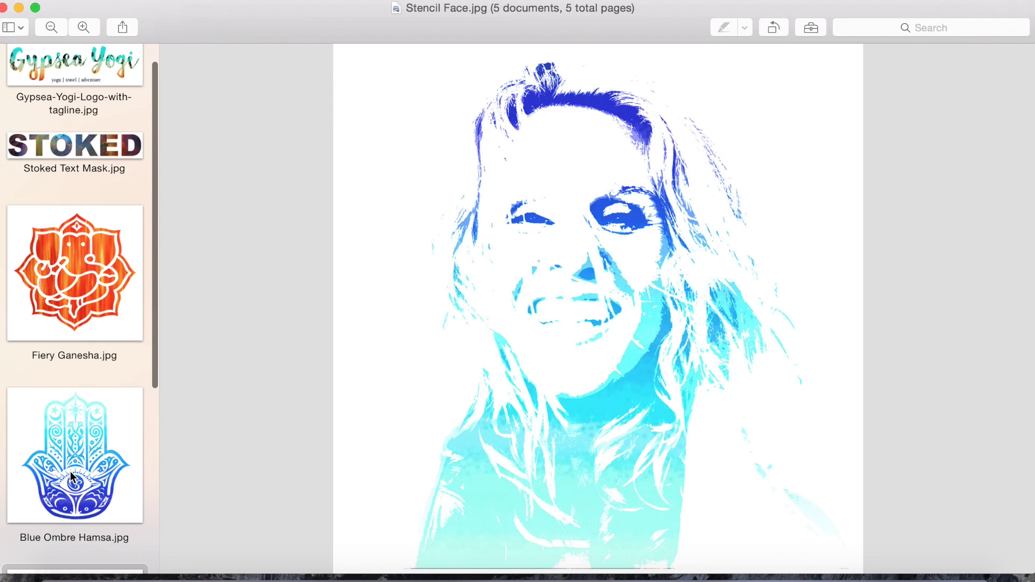
{"action": "left_click", "coordinate": [89, 158]}
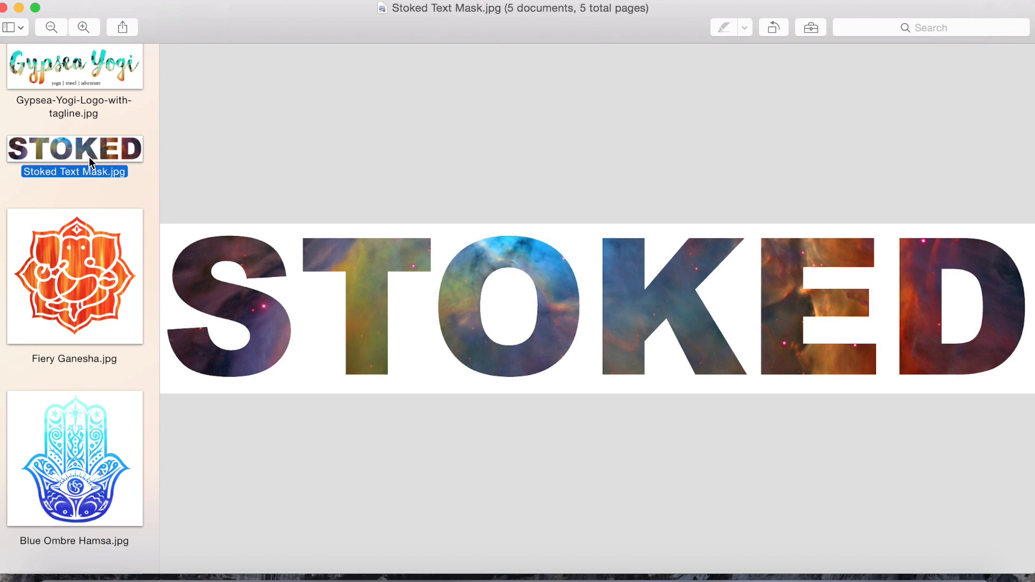
{"action": "left_click", "coordinate": [85, 305]}
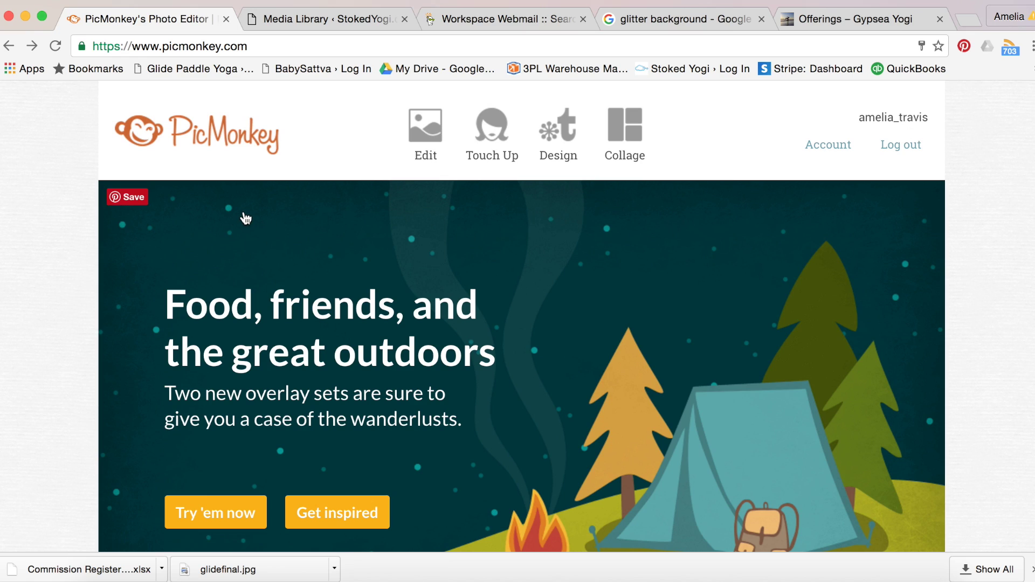
Step: Create a new Square design and keep its canvas colour white ffffff
{"action": "mouse_move", "coordinate": [554, 126]}
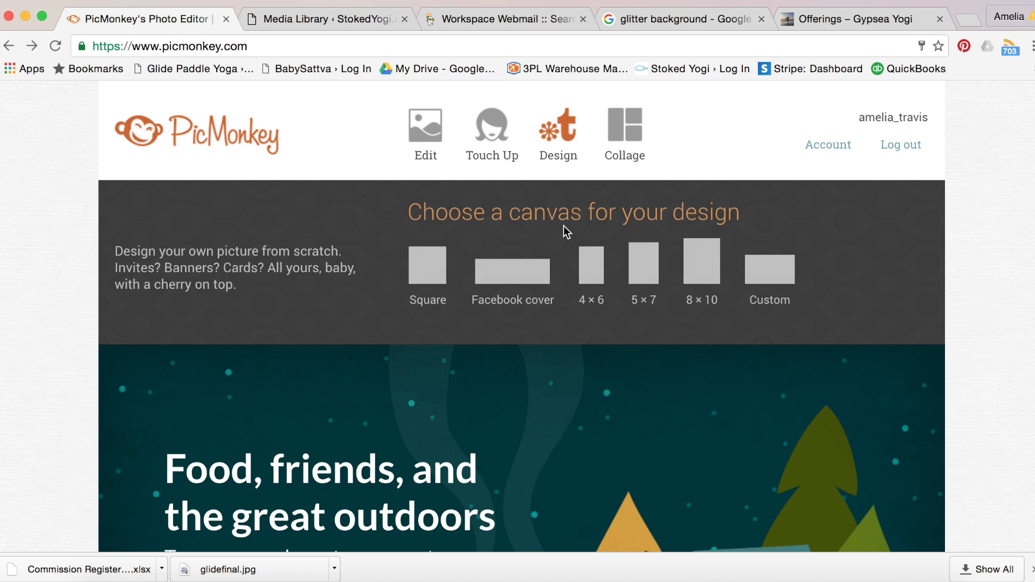
{"action": "left_click", "coordinate": [431, 273]}
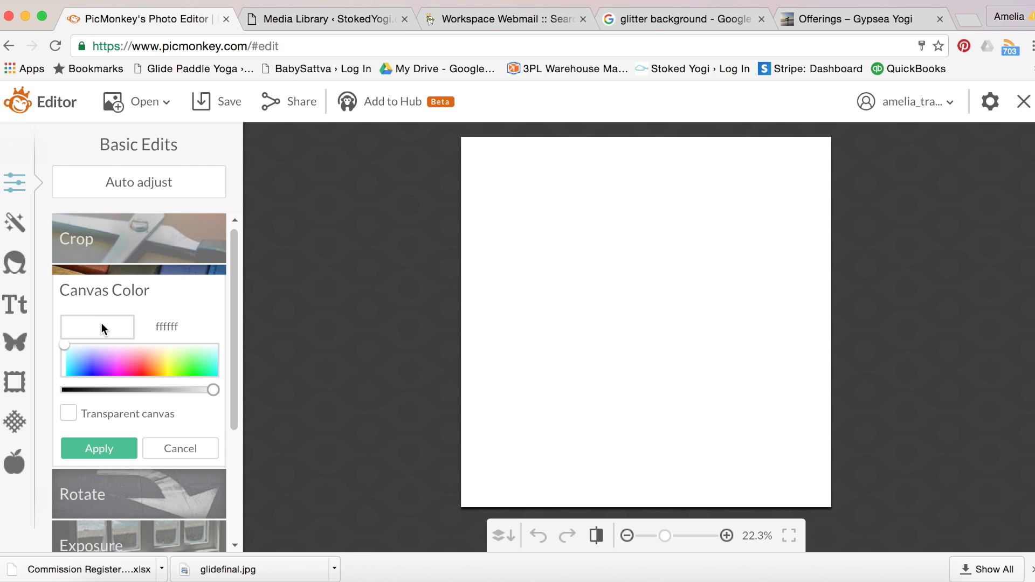
{"action": "left_click", "coordinate": [95, 450]}
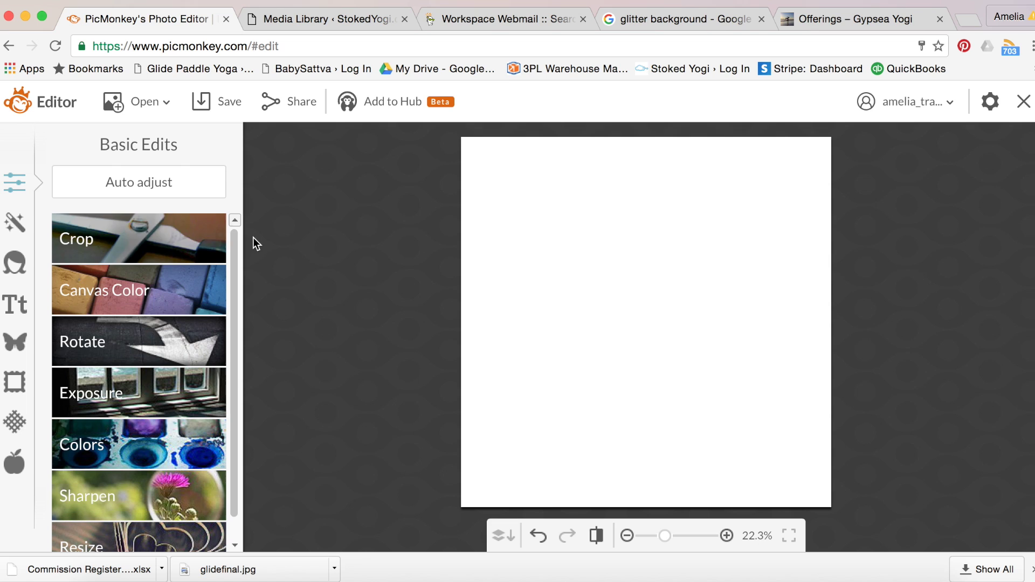
Step: Add Ganesha Silhouette.jpg to the canvas as your own overlay
{"action": "left_click", "coordinate": [12, 346]}
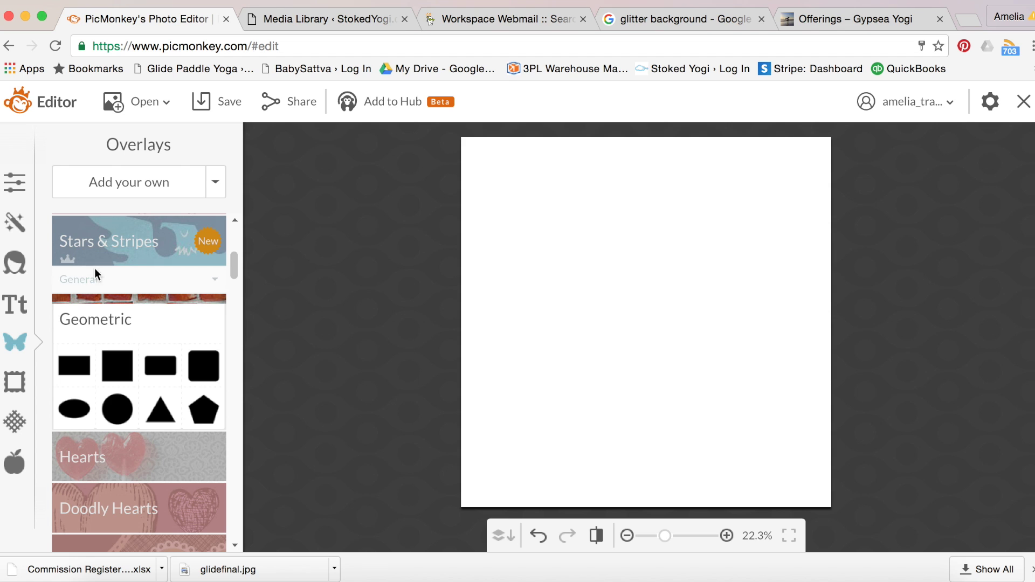
{"action": "left_click", "coordinate": [135, 182]}
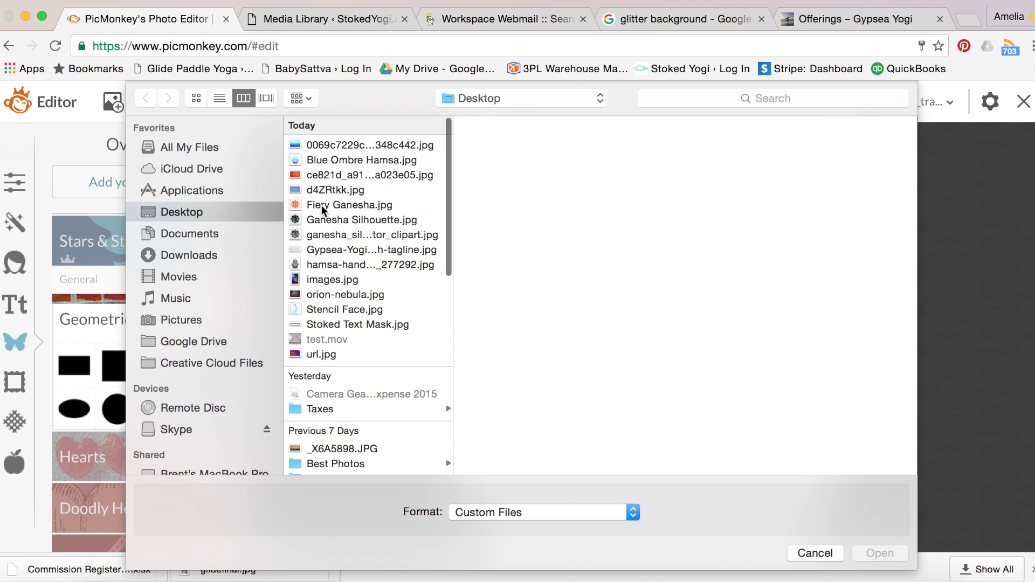
{"action": "left_click", "coordinate": [330, 219]}
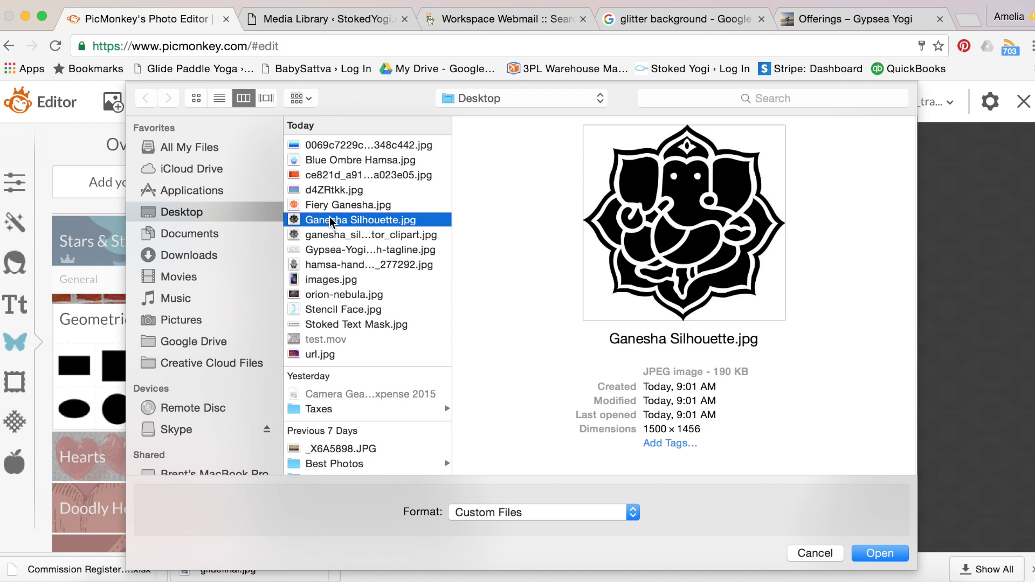
{"action": "left_click", "coordinate": [875, 554]}
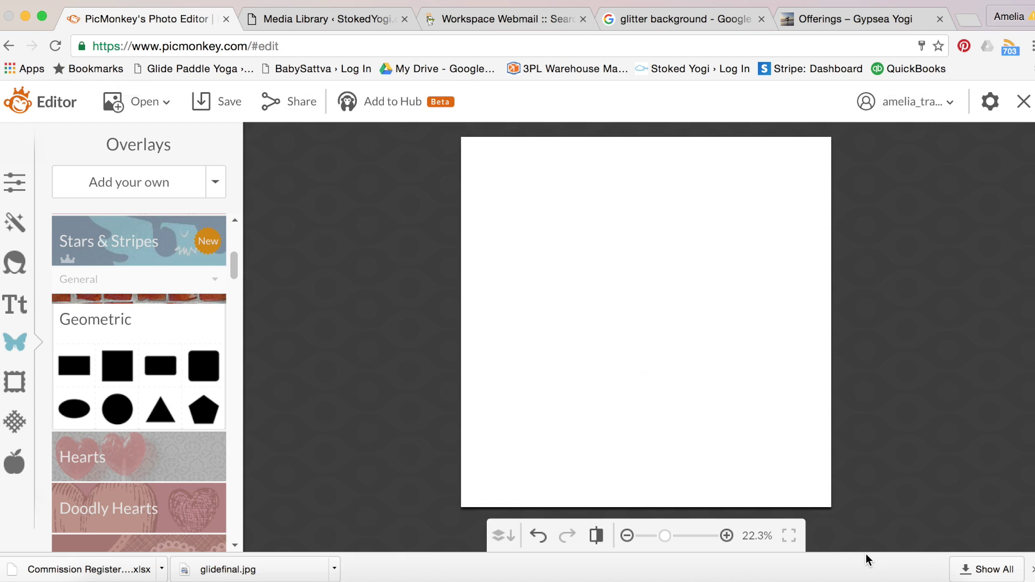
Step: Enlarge and centre the Ganesha so it nearly fills the canvas, then combine layers
{"action": "left_click_drag", "start_coordinate": [687, 378], "coordinate": [674, 369]}
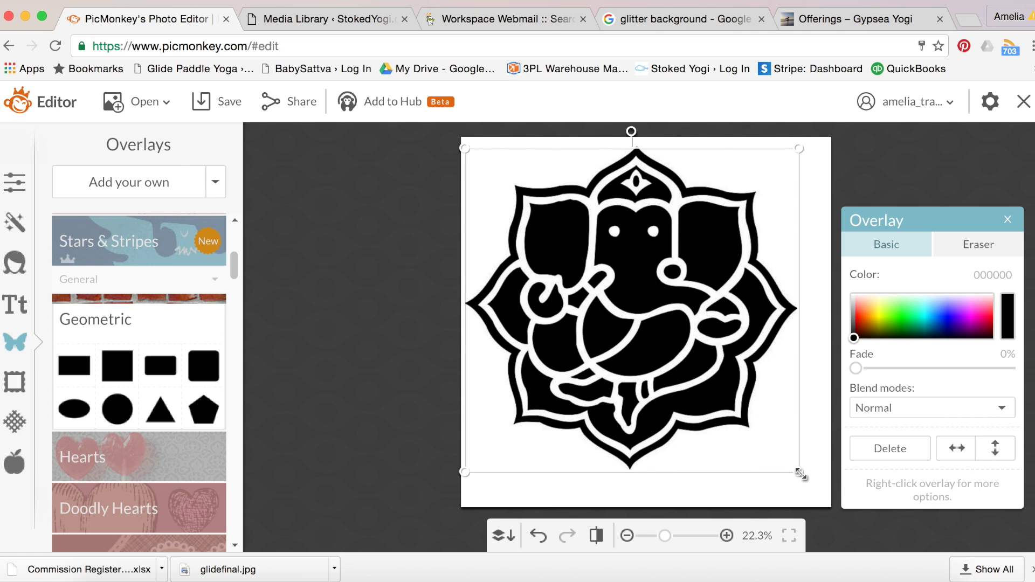
{"action": "left_click_drag", "start_coordinate": [802, 474], "coordinate": [823, 492]}
{"action": "left_click_drag", "start_coordinate": [696, 365], "coordinate": [700, 369]}
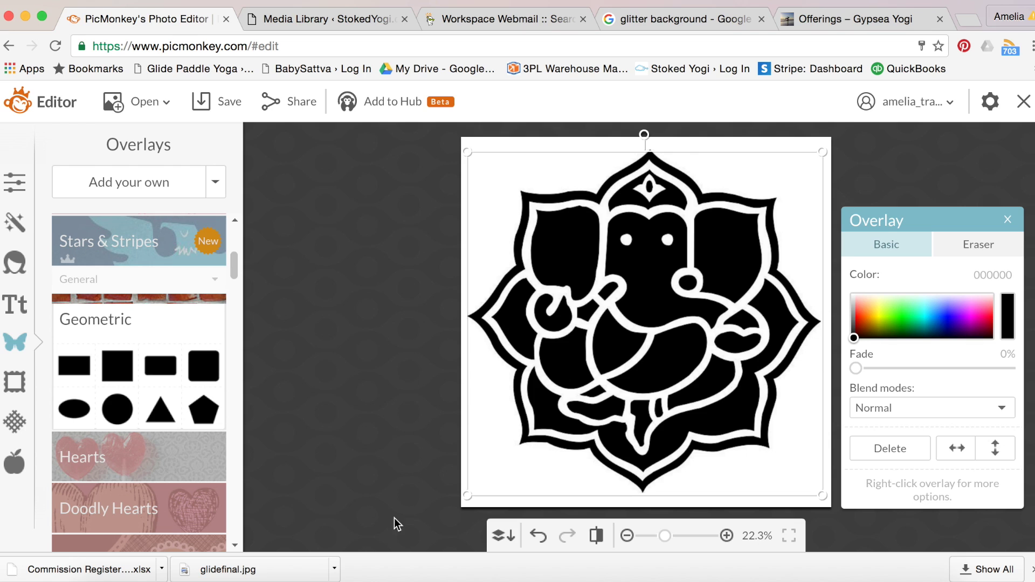
{"action": "left_click", "coordinate": [502, 538]}
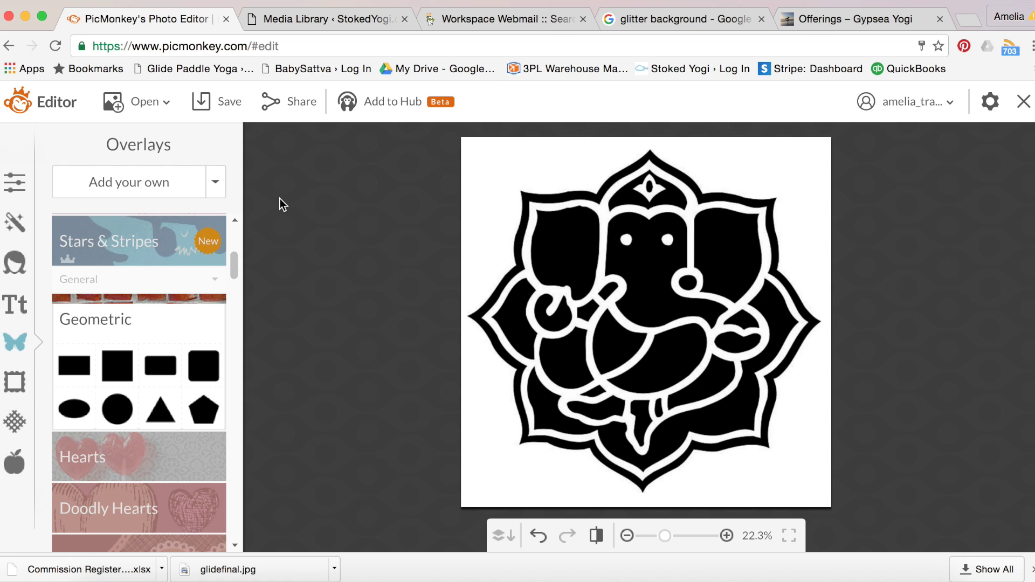
Step: Add the glitter photo d4ZRtkk.jpg as another overlay
{"action": "left_click", "coordinate": [162, 182]}
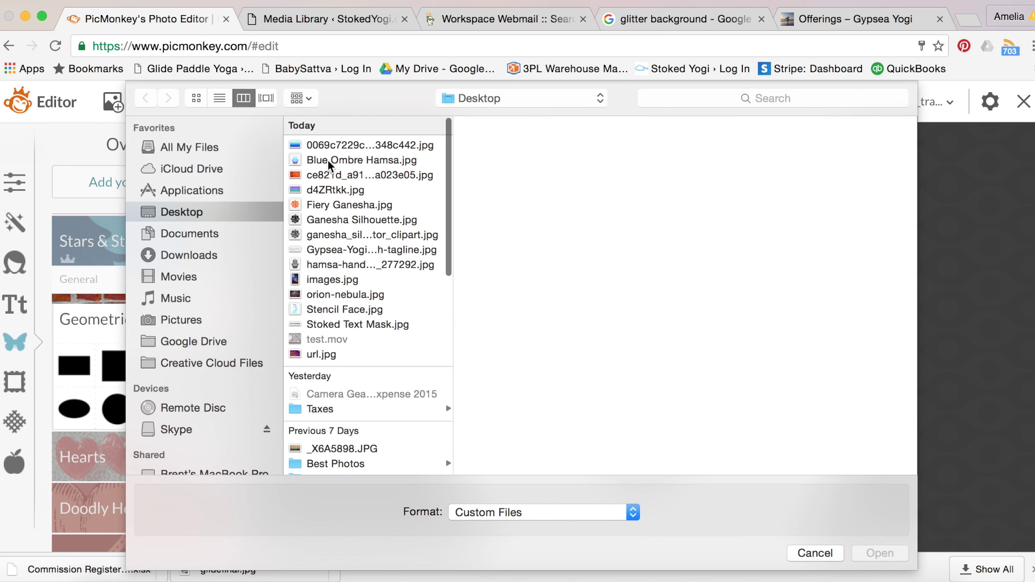
{"action": "left_click", "coordinate": [343, 190]}
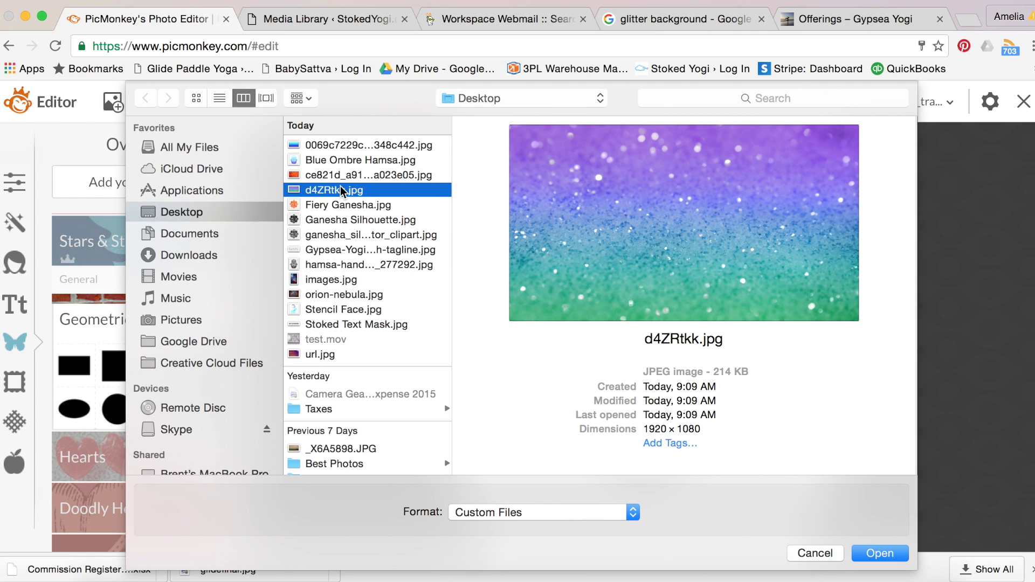
{"action": "left_click", "coordinate": [876, 555]}
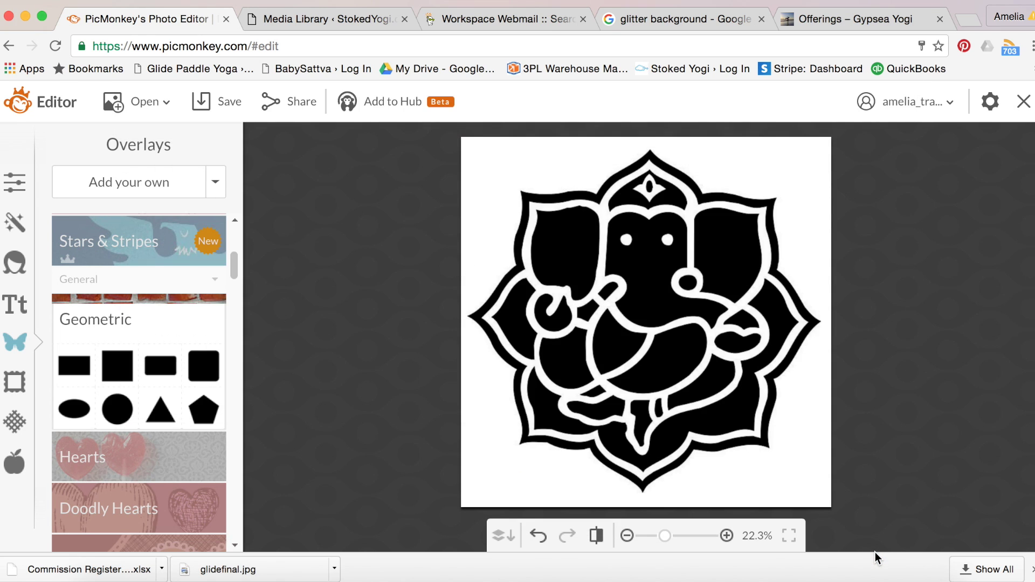
Step: Move and stretch the glitter overlay until it covers the whole canvas
{"action": "left_click_drag", "start_coordinate": [635, 308], "coordinate": [617, 225]}
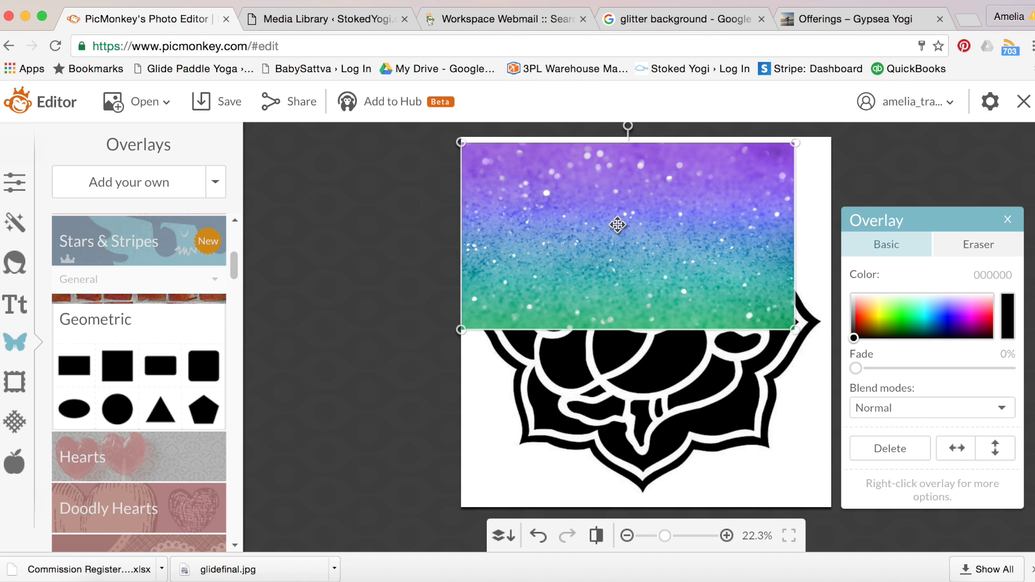
{"action": "left_click_drag", "start_coordinate": [694, 333], "coordinate": [770, 485]}
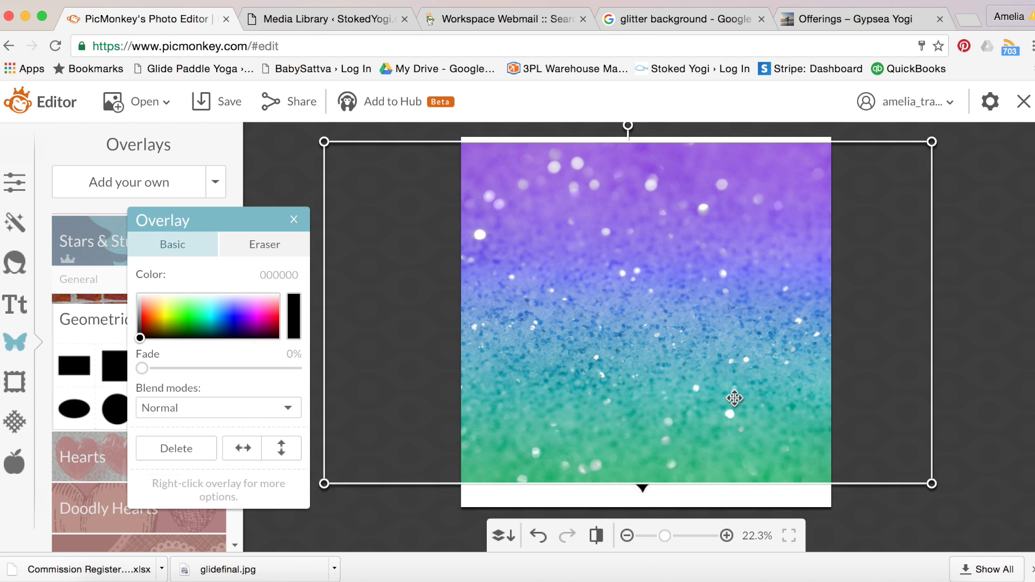
{"action": "left_click_drag", "start_coordinate": [735, 398], "coordinate": [739, 408]}
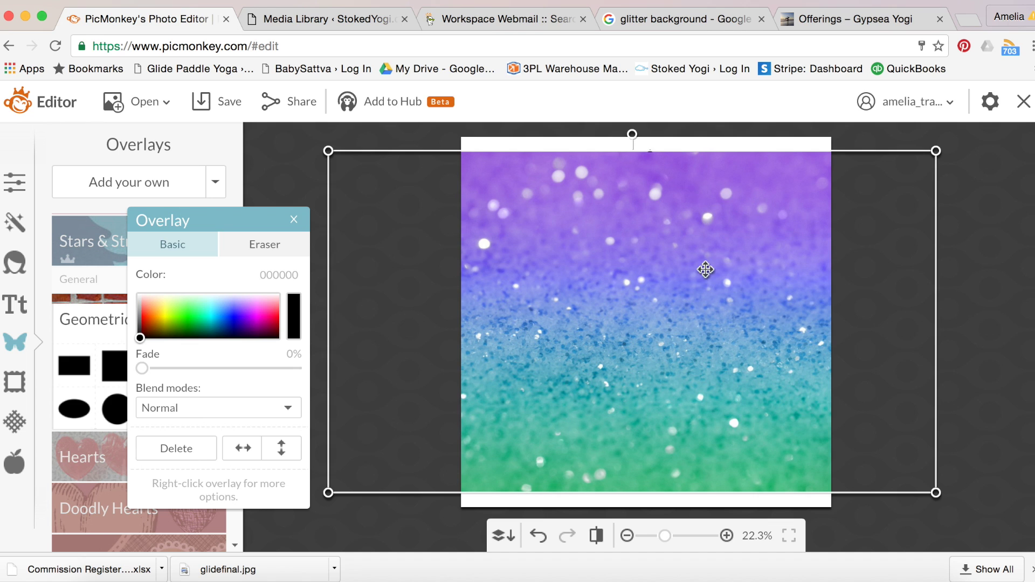
{"action": "left_click_drag", "start_coordinate": [686, 144], "coordinate": [687, 140]}
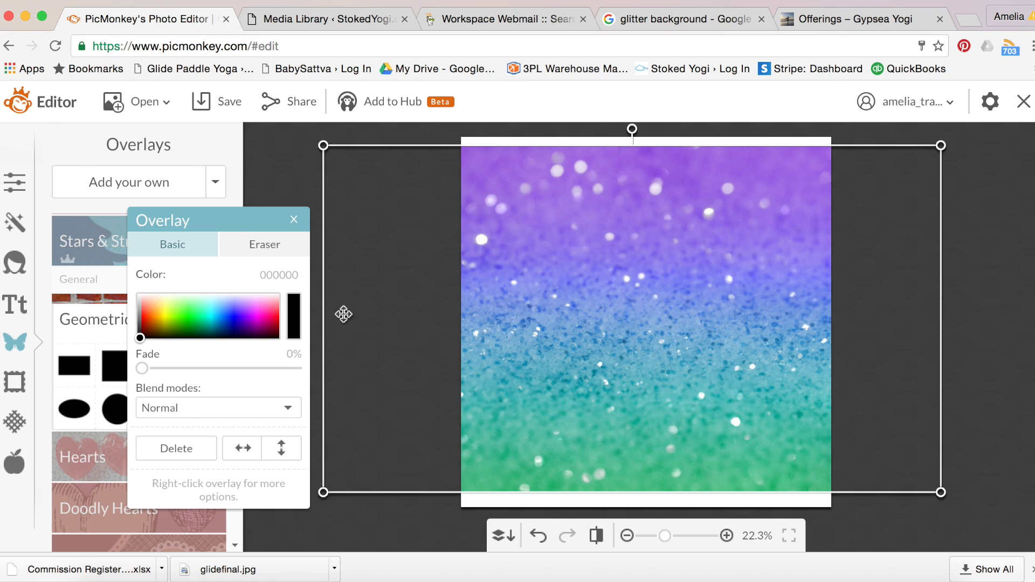
{"action": "left_click_drag", "start_coordinate": [231, 222], "coordinate": [231, 209]}
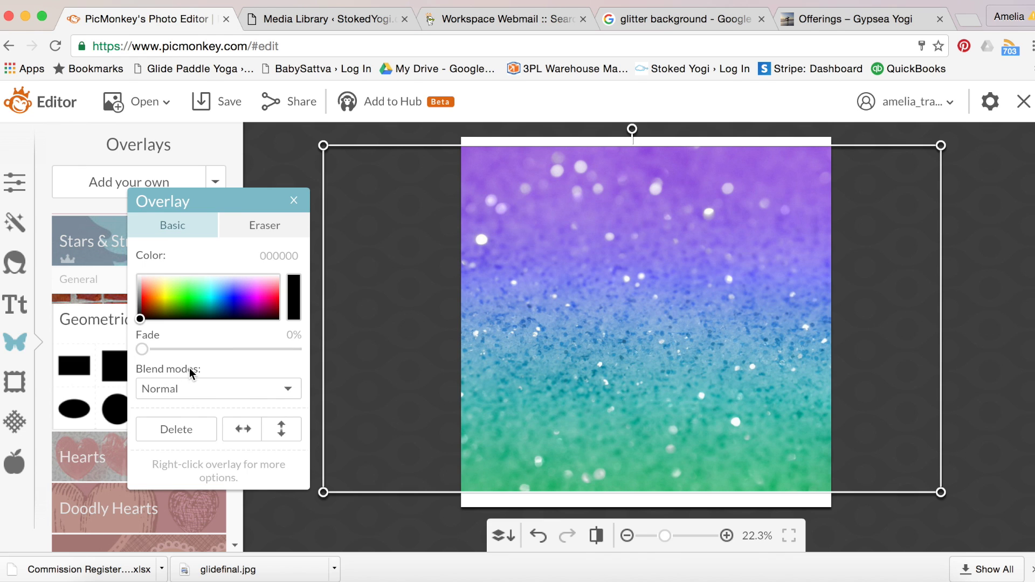
Step: Set the glitter overlay's blend mode to Add and deselect it
{"action": "left_click", "coordinate": [288, 389]}
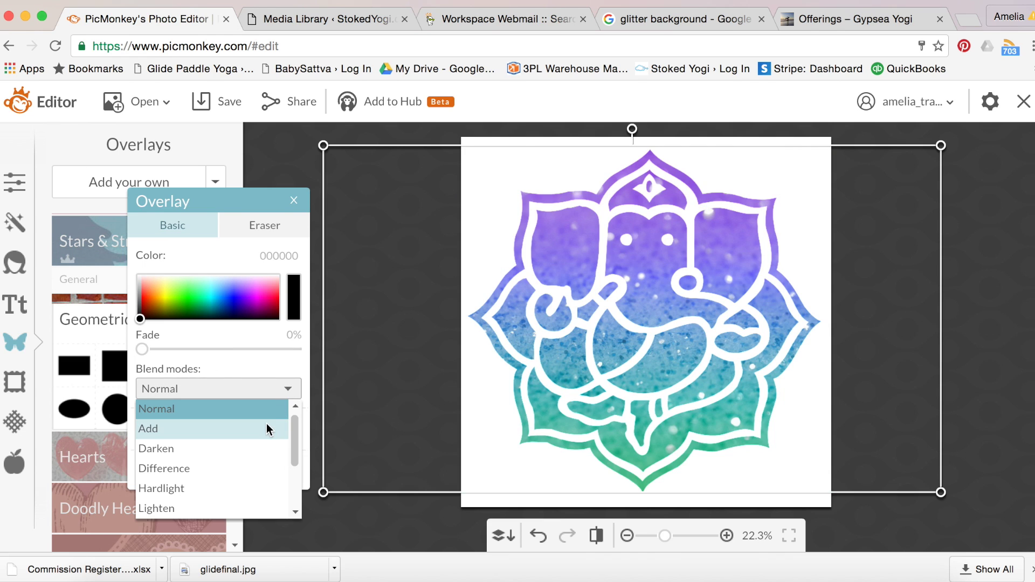
{"action": "left_click", "coordinate": [266, 423]}
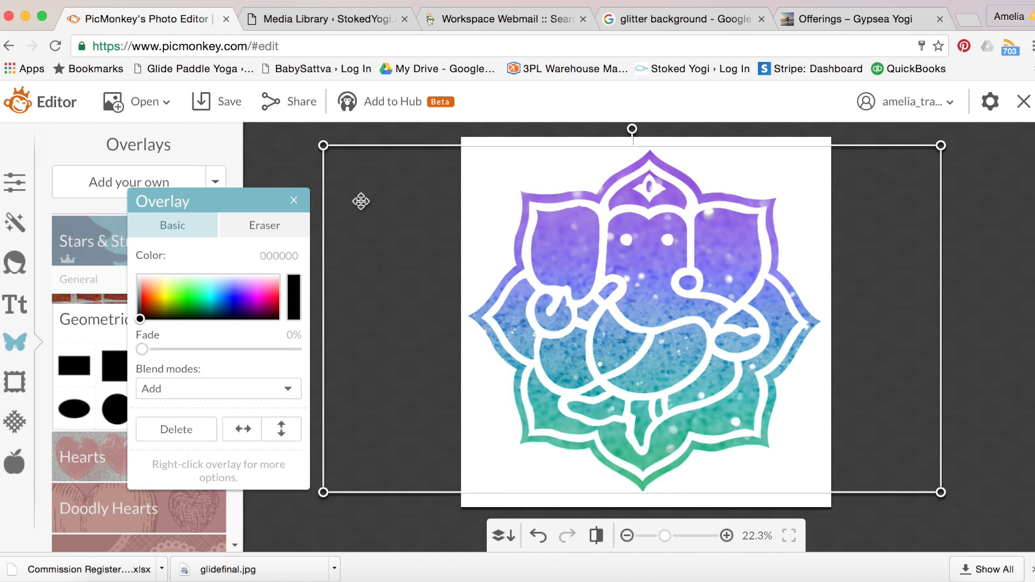
{"action": "left_click", "coordinate": [276, 144]}
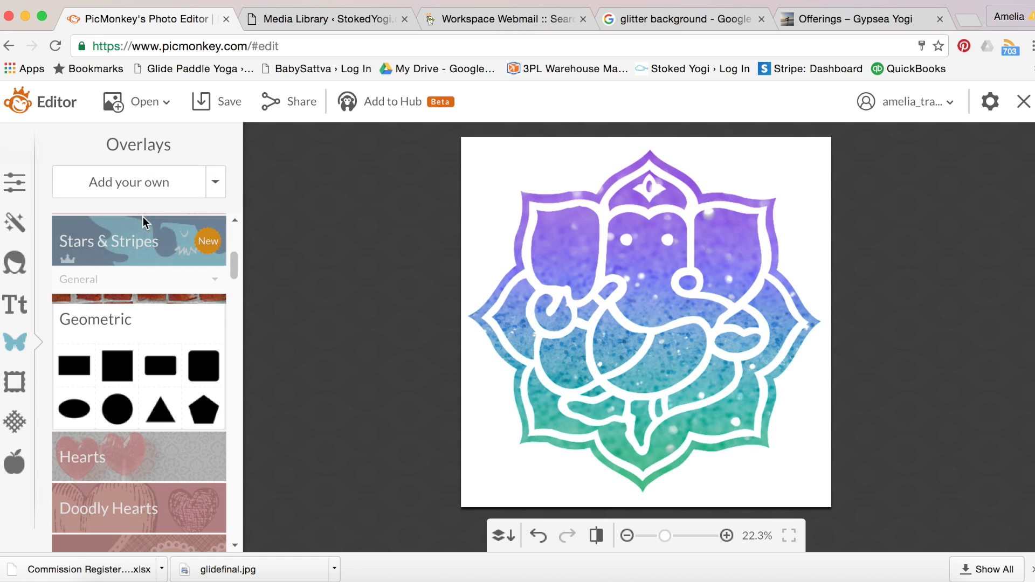
Step: Save the image to the computer as 'Glitter Ganesha'
{"action": "left_click", "coordinate": [15, 183]}
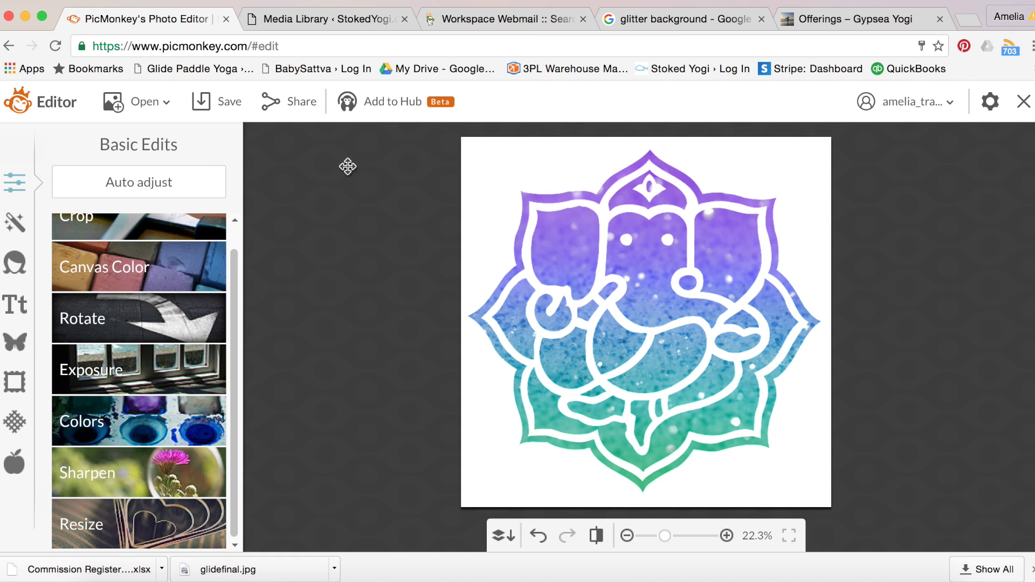
{"action": "left_click", "coordinate": [219, 108]}
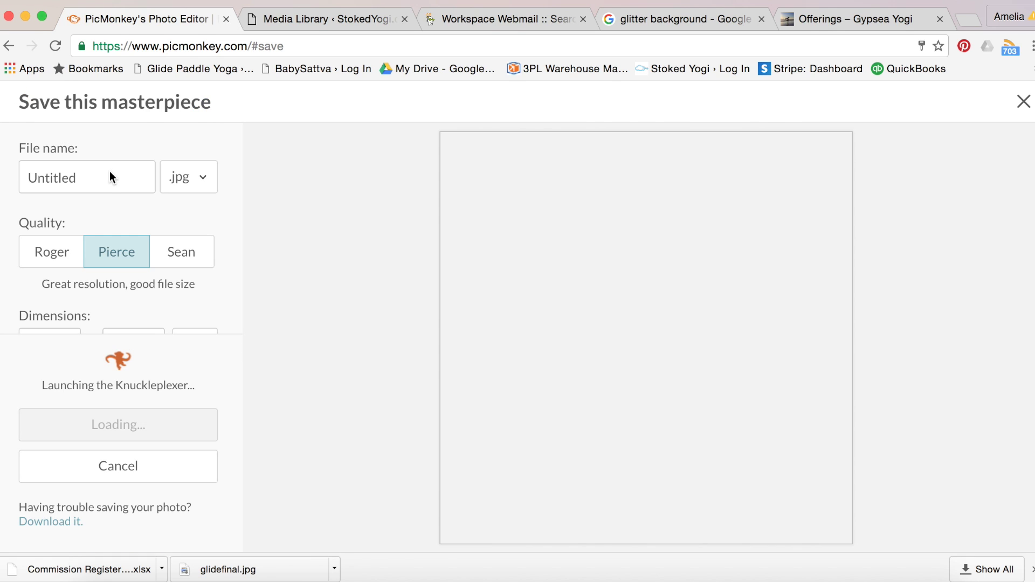
{"action": "double_click", "coordinate": [93, 178]}
{"action": "type", "text": "Glitter"}
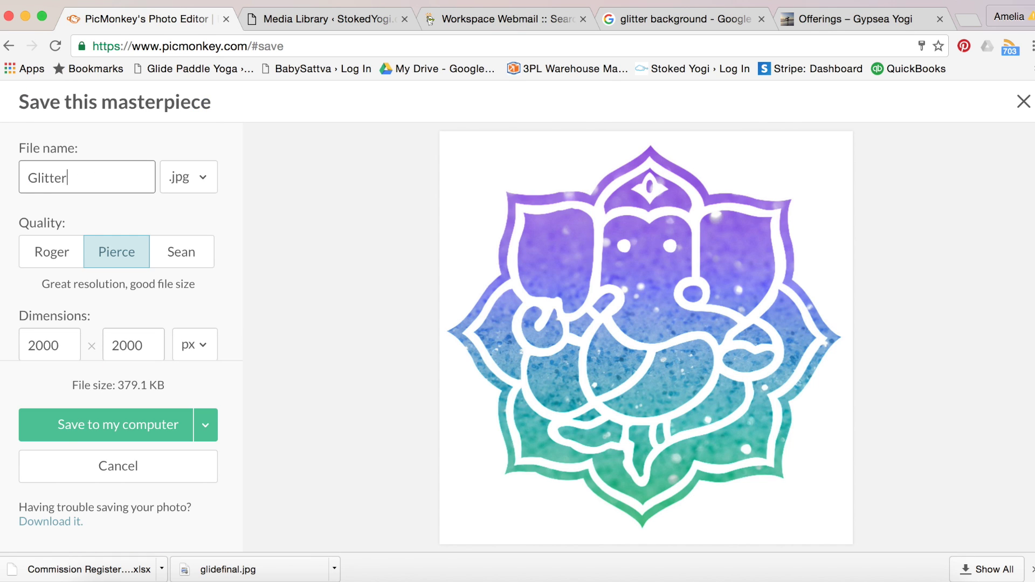
{"action": "type", "text": " Ganesha"}
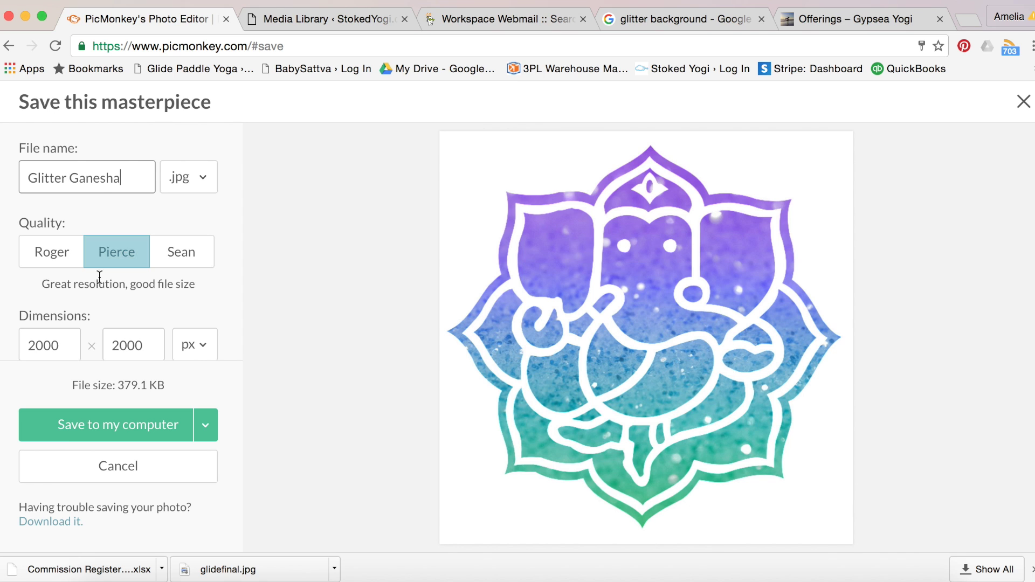
{"action": "left_click", "coordinate": [119, 422]}
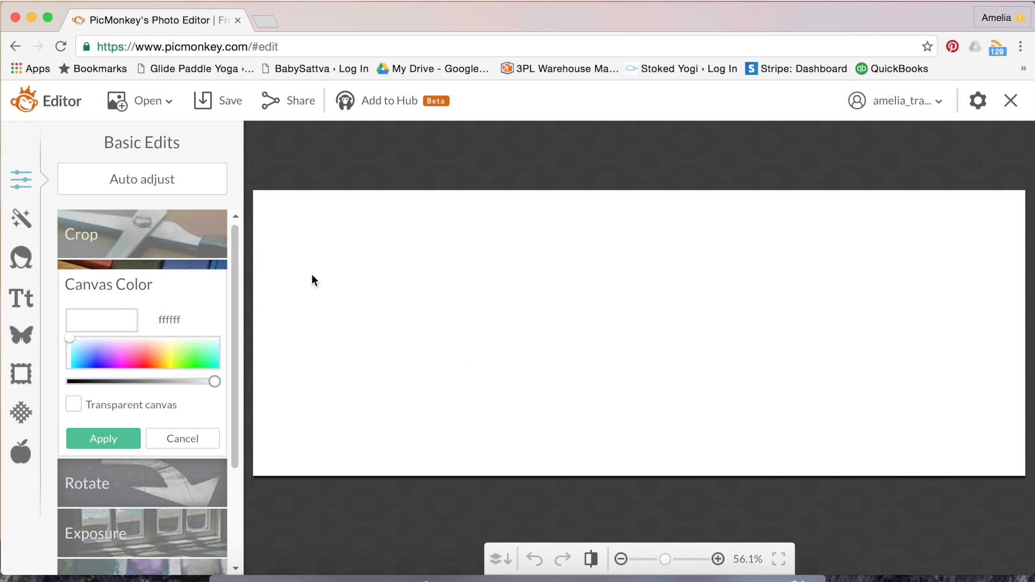
Step: Apply white ffffff as the new Facebook cover canvas colour
{"action": "left_click", "coordinate": [103, 437]}
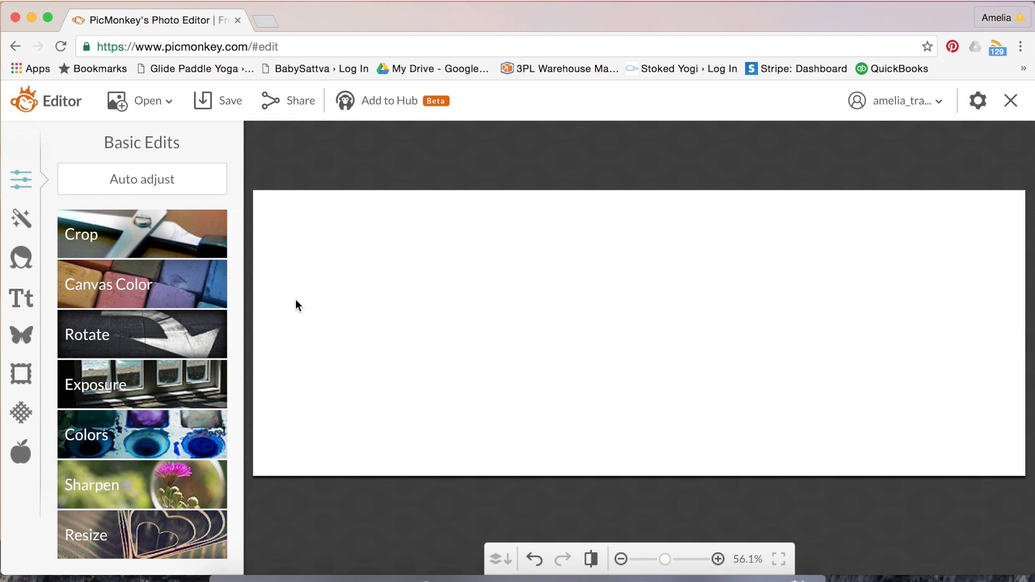
Step: Add a script-font text box reading 'stay salty' to the canvas
{"action": "left_click", "coordinate": [24, 300]}
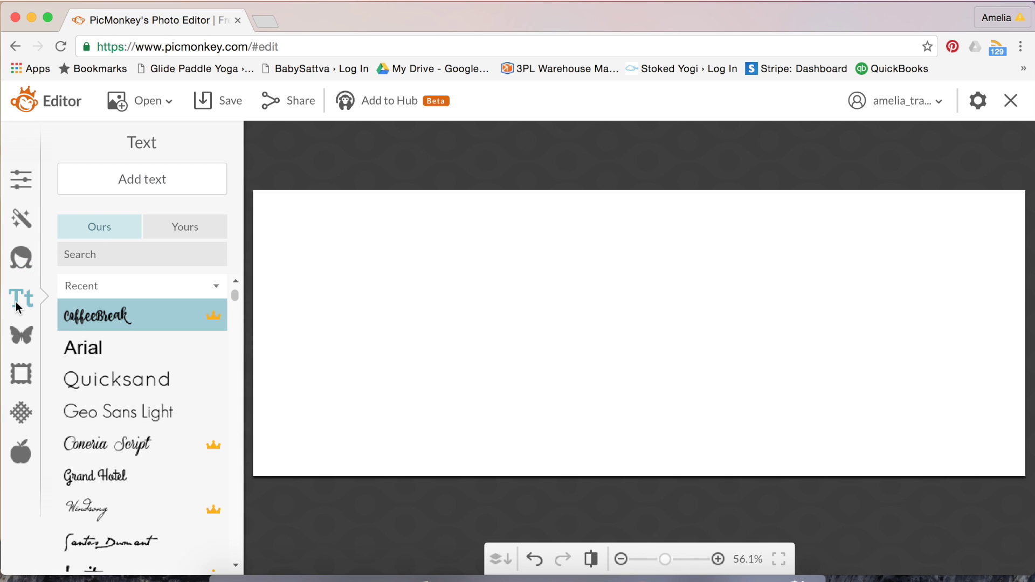
{"action": "left_click", "coordinate": [123, 191]}
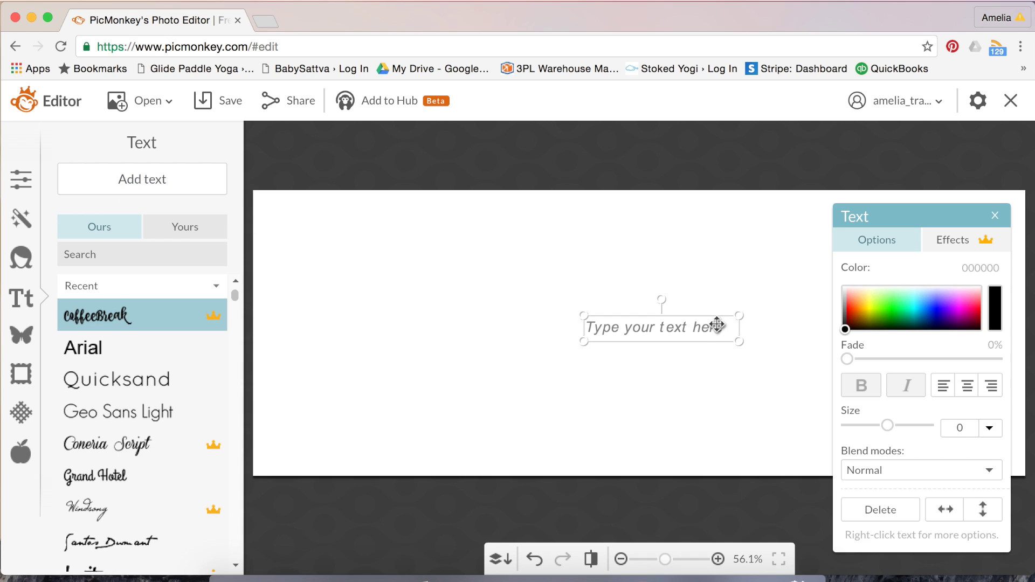
{"action": "left_click", "coordinate": [689, 337]}
{"action": "type", "text": "stay salty"}
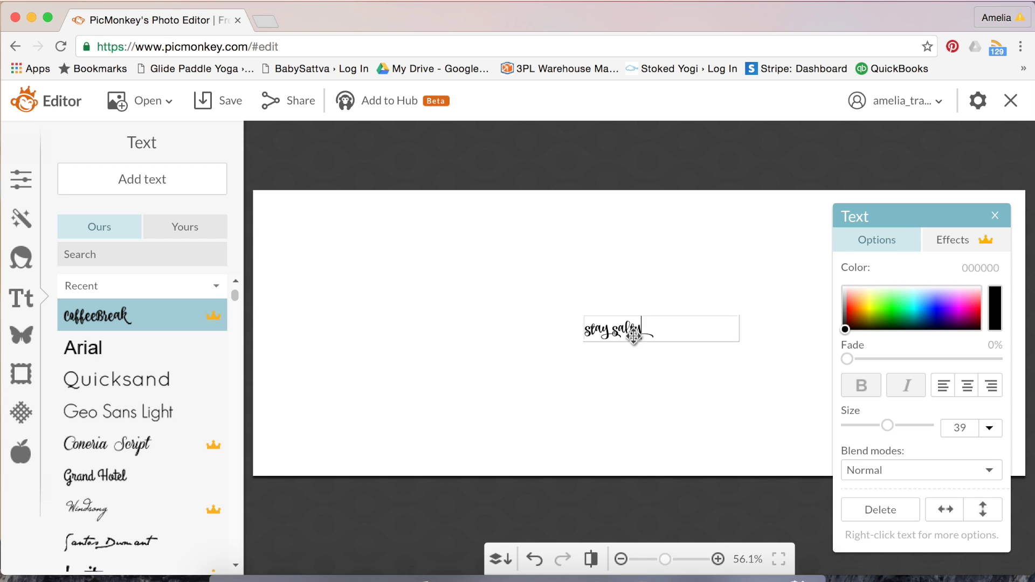
{"action": "left_click_drag", "start_coordinate": [635, 336], "coordinate": [527, 326]}
{"action": "left_click", "coordinate": [528, 329]}
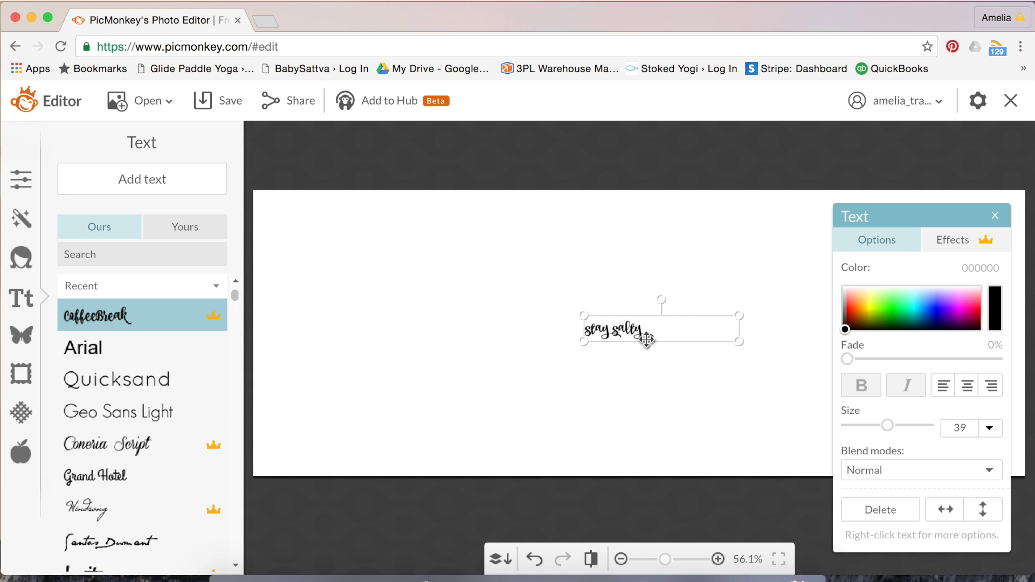
Step: Move the text top-left, fit it on one line, and enlarge it to about size 425
{"action": "left_click_drag", "start_coordinate": [649, 334], "coordinate": [337, 219]}
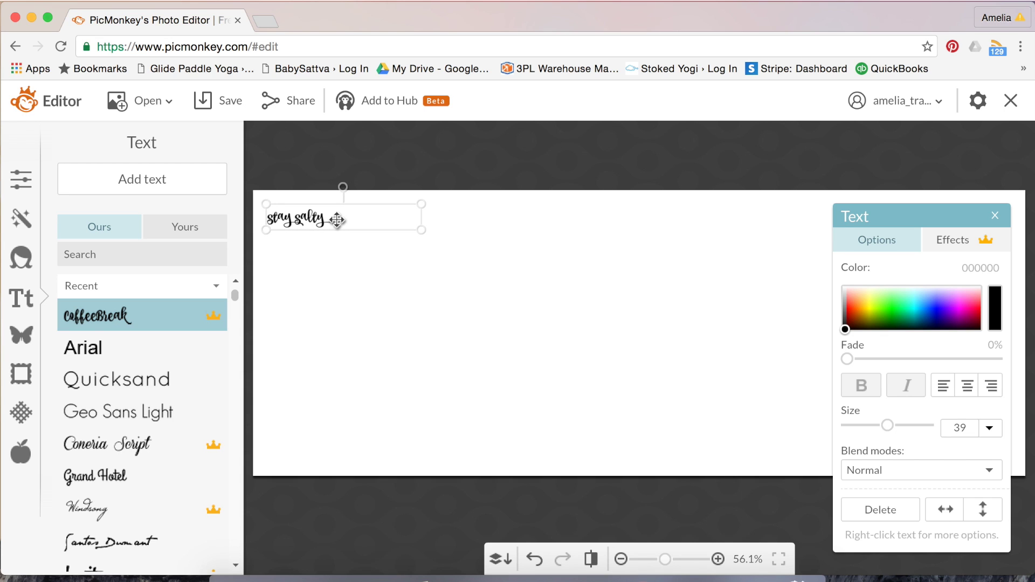
{"action": "left_click_drag", "start_coordinate": [889, 426], "coordinate": [928, 426]}
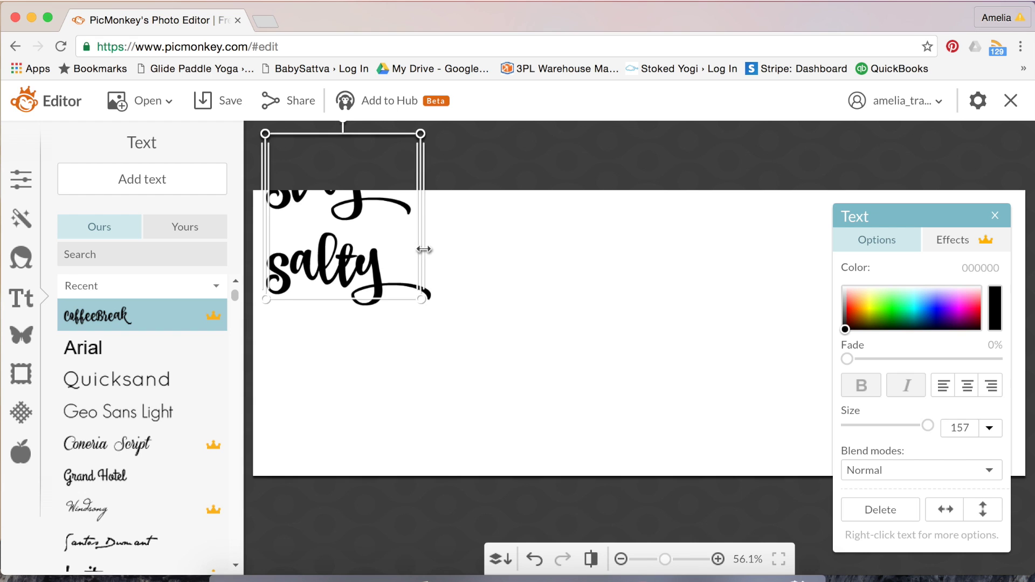
{"action": "left_click_drag", "start_coordinate": [422, 247], "coordinate": [956, 473]}
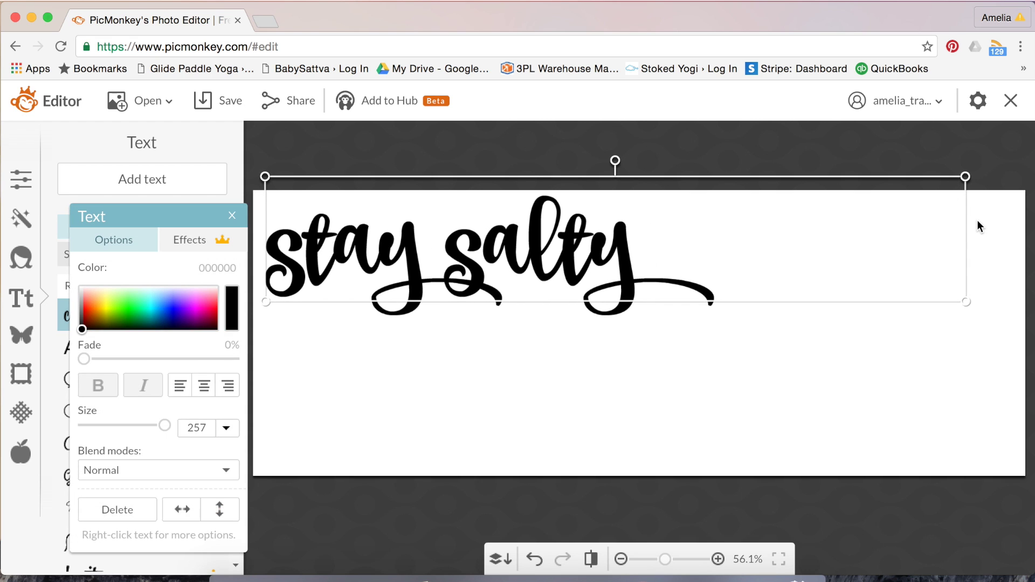
{"action": "left_click_drag", "start_coordinate": [964, 222], "coordinate": [726, 266]}
{"action": "left_click_drag", "start_coordinate": [729, 302], "coordinate": [1031, 443]}
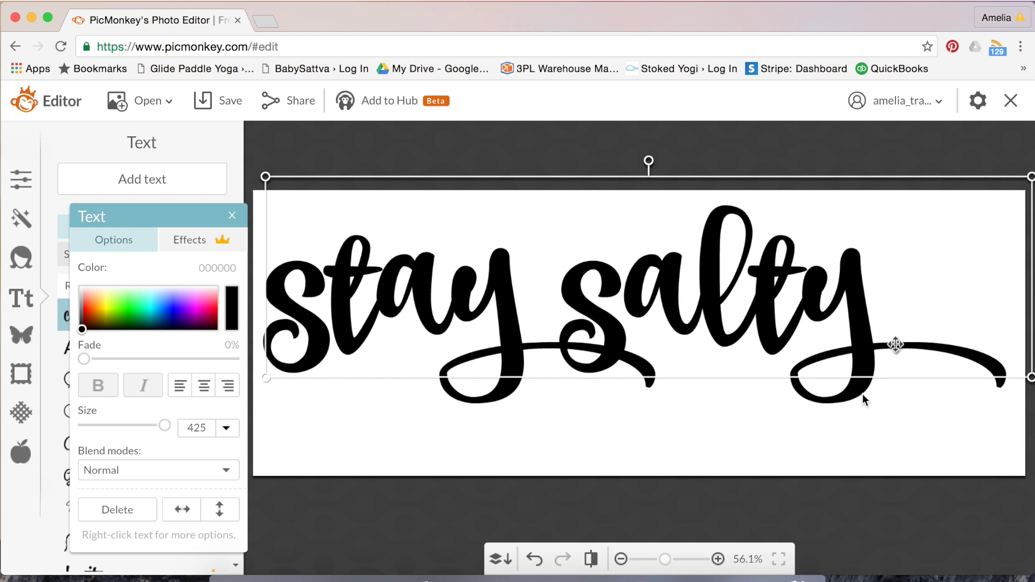
{"action": "left_click", "coordinate": [830, 449]}
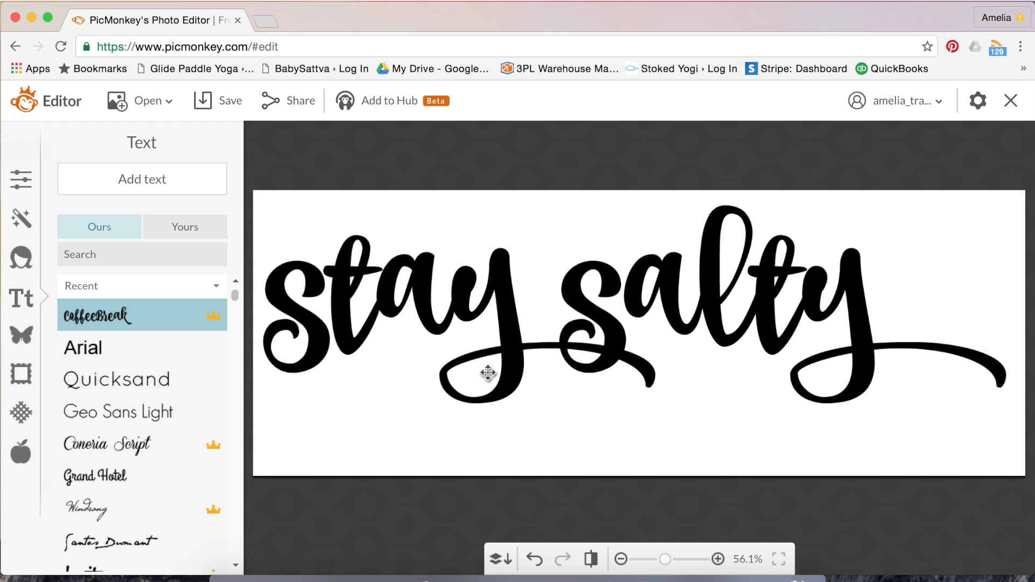
Step: Crop the canvas to 1702 x 482 tightly around the 'stay salty' lettering
{"action": "left_click", "coordinate": [27, 183]}
{"action": "left_click", "coordinate": [140, 235]}
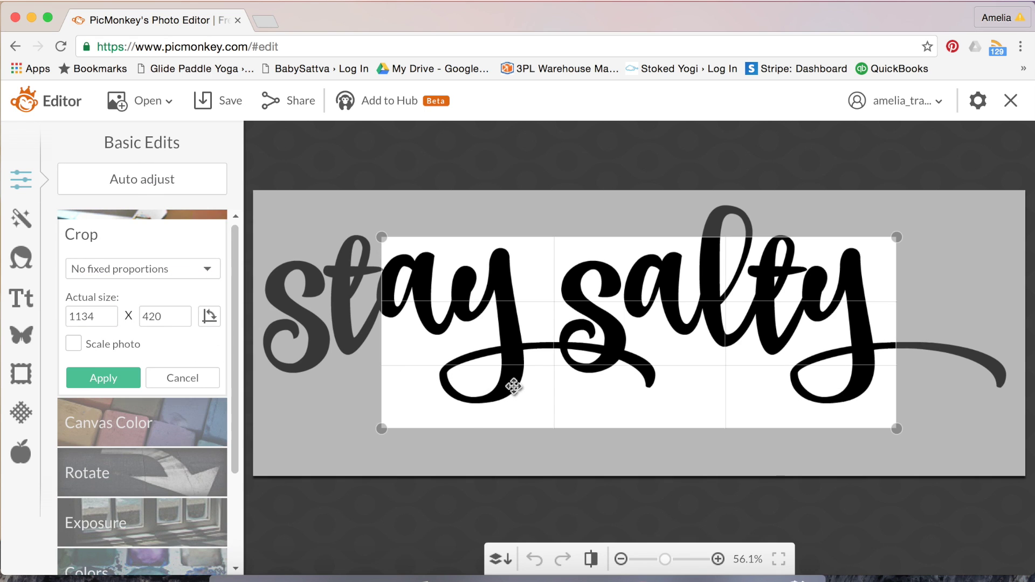
{"action": "left_click_drag", "start_coordinate": [513, 381], "coordinate": [659, 381]}
{"action": "left_click_drag", "start_coordinate": [507, 230], "coordinate": [197, 208]}
{"action": "left_click", "coordinate": [124, 378]}
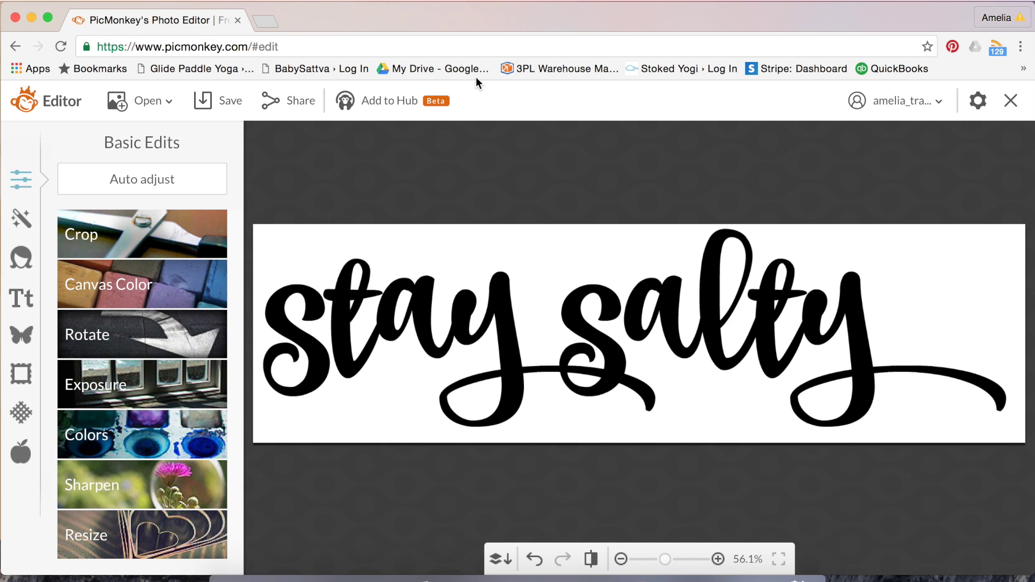
Step: Search Google for 'ocean background' and save a large ocean photo to the computer
{"action": "left_click", "coordinate": [269, 23]}
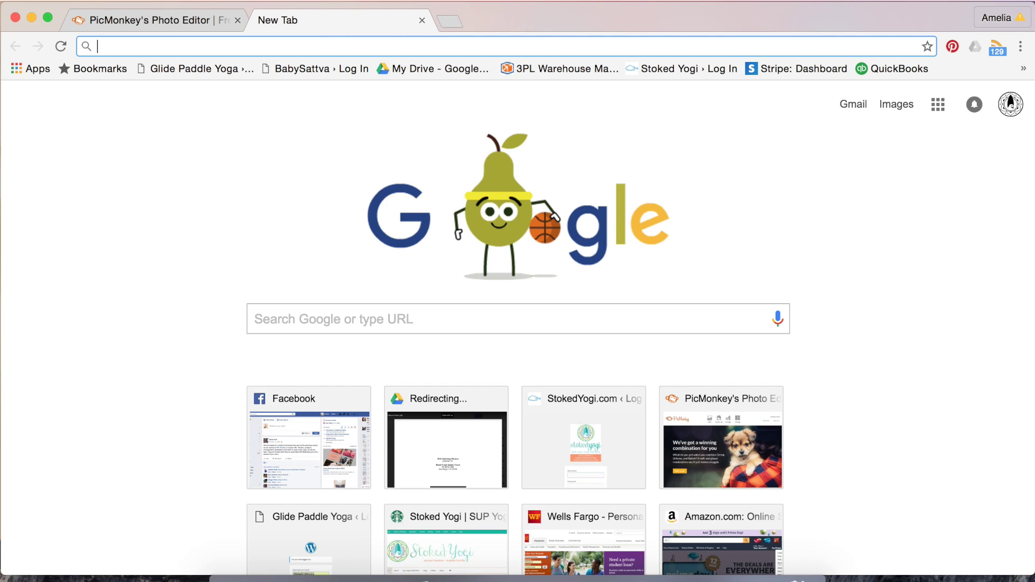
{"action": "type", "text": "ocean background"}
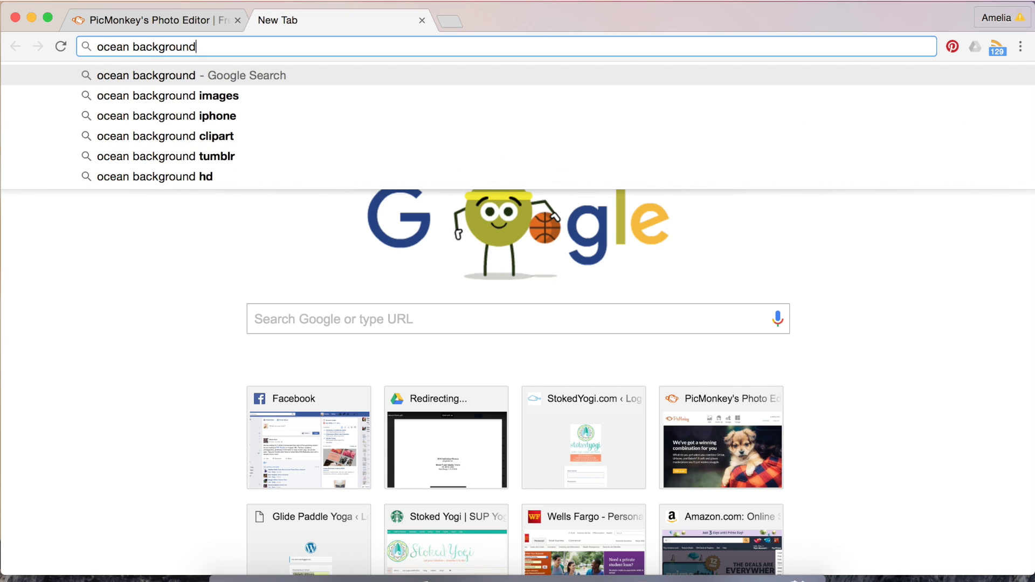
{"action": "key", "text": "Return"}
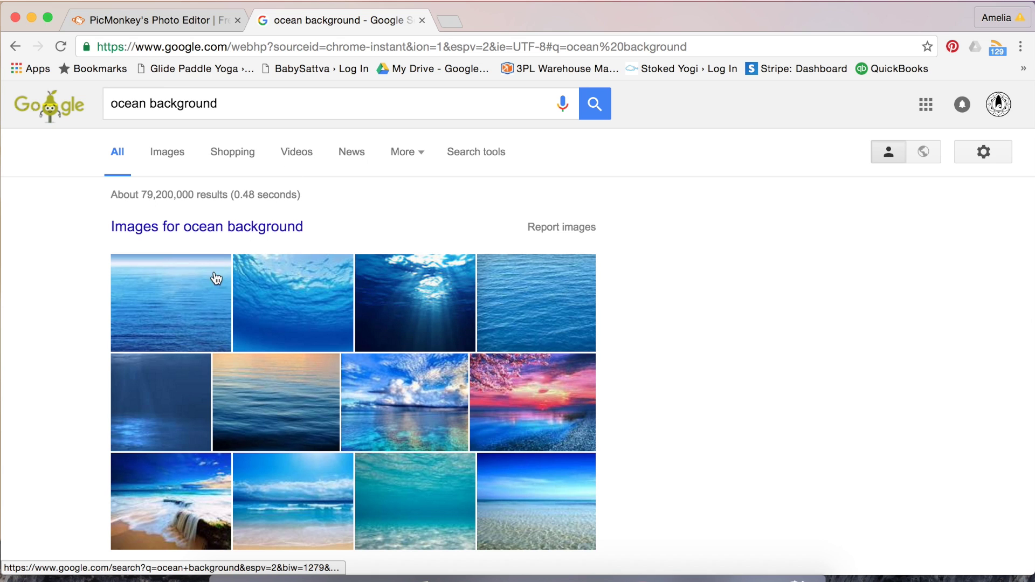
{"action": "left_click", "coordinate": [194, 316]}
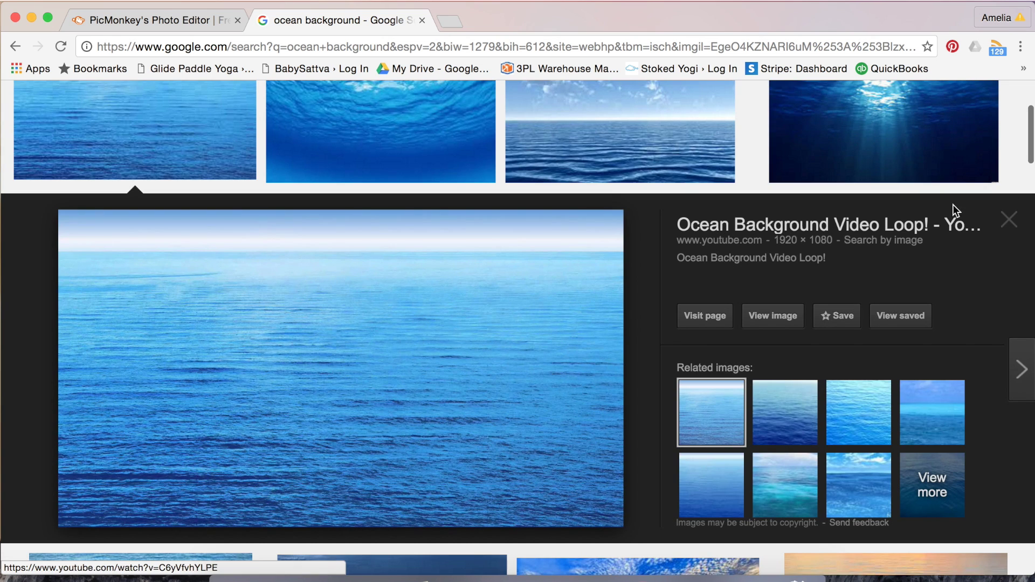
{"action": "left_click_drag", "start_coordinate": [177, 430], "coordinate": [324, 103]}
{"action": "left_click", "coordinate": [208, 20]}
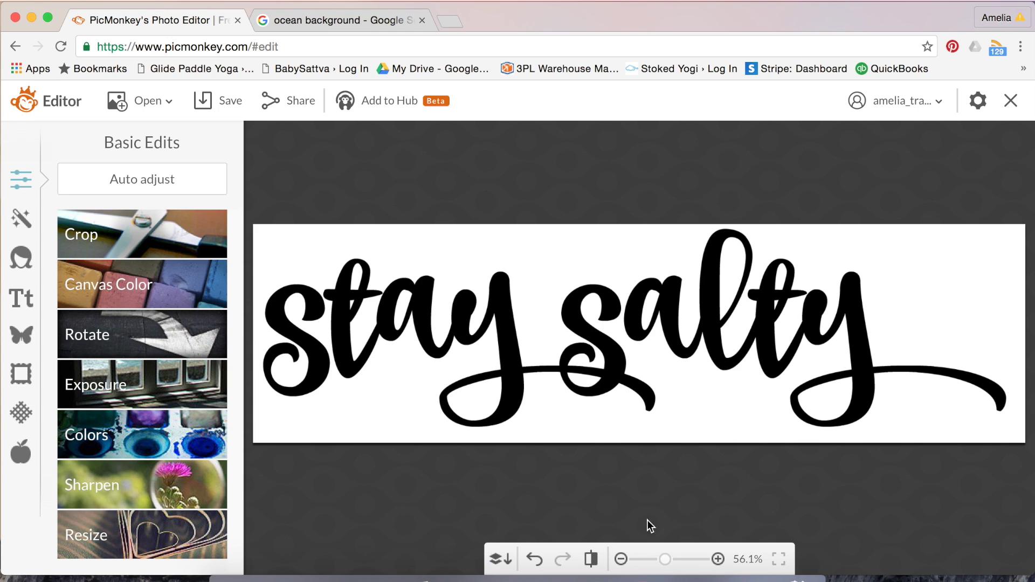
Step: Combine the text layer, then overlay maxresdefault.jpg and stretch it across the whole canvas
{"action": "left_click", "coordinate": [494, 562]}
{"action": "left_click", "coordinate": [21, 336]}
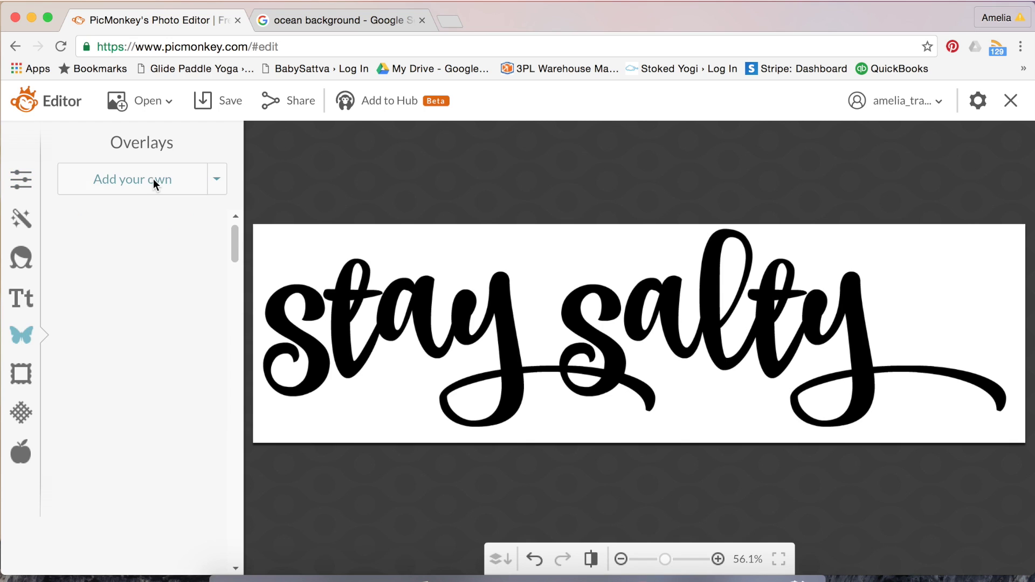
{"action": "left_click", "coordinate": [153, 179]}
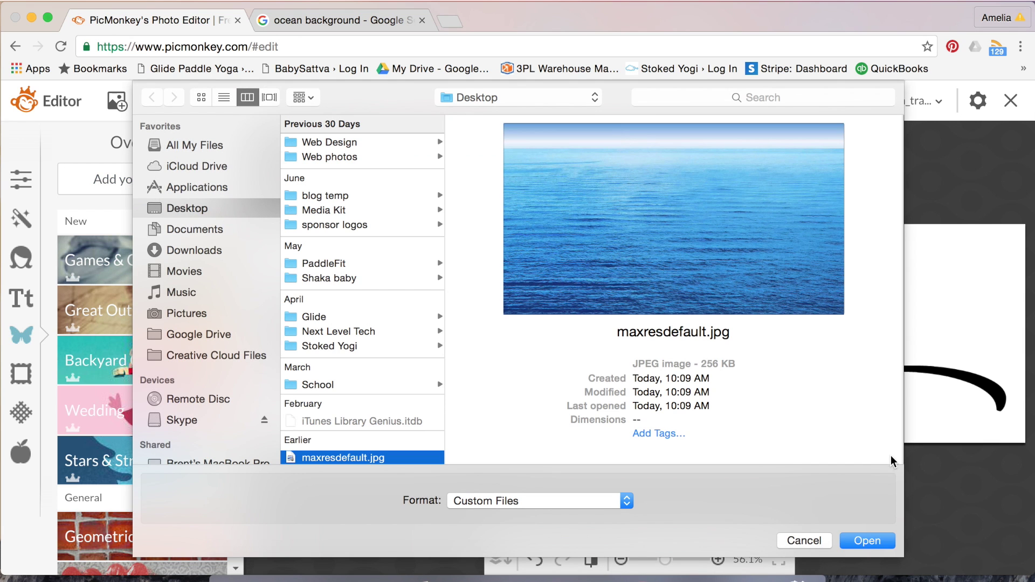
{"action": "left_click", "coordinate": [866, 542]}
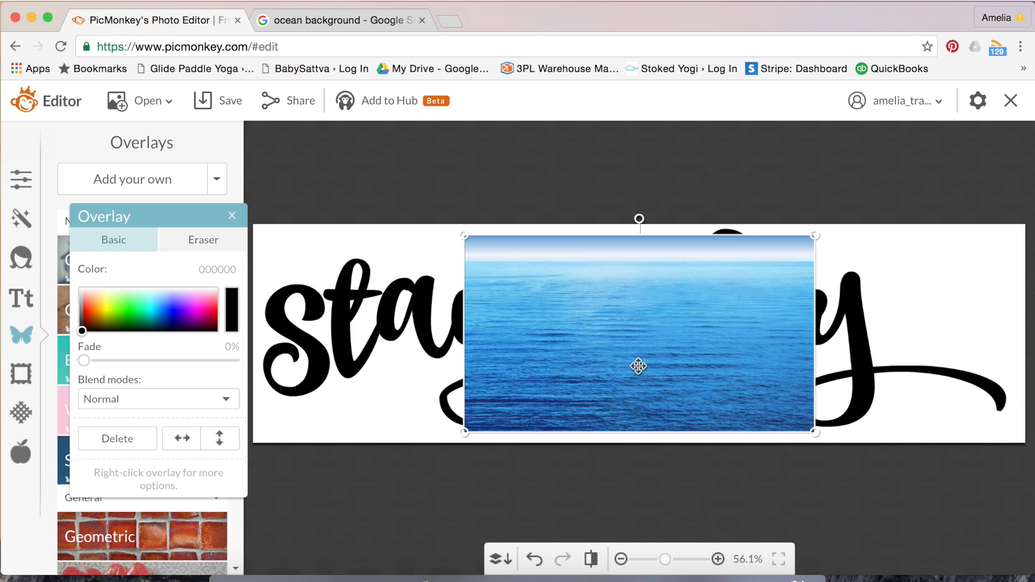
{"action": "left_click_drag", "start_coordinate": [639, 366], "coordinate": [428, 363]}
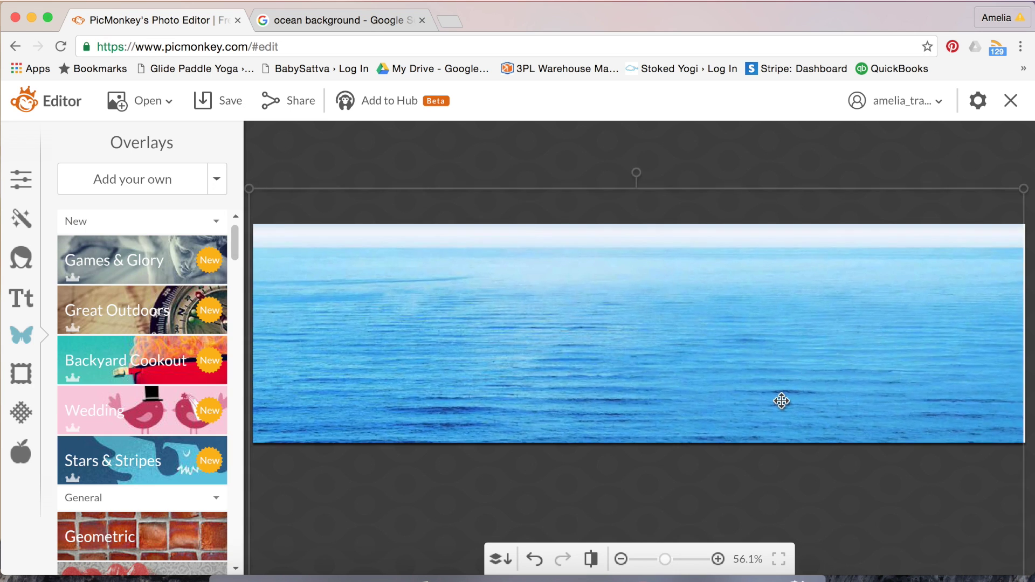
{"action": "left_click_drag", "start_coordinate": [782, 399], "coordinate": [784, 416]}
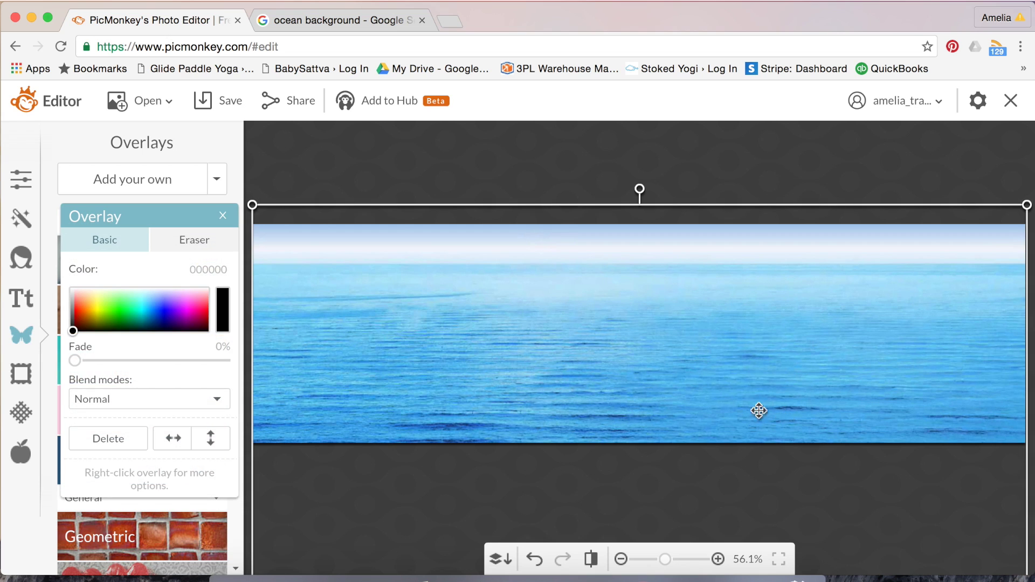
Step: Set the ocean overlay's blend mode to Add, then shift the water slightly up and right inside the letters
{"action": "left_click", "coordinate": [143, 399]}
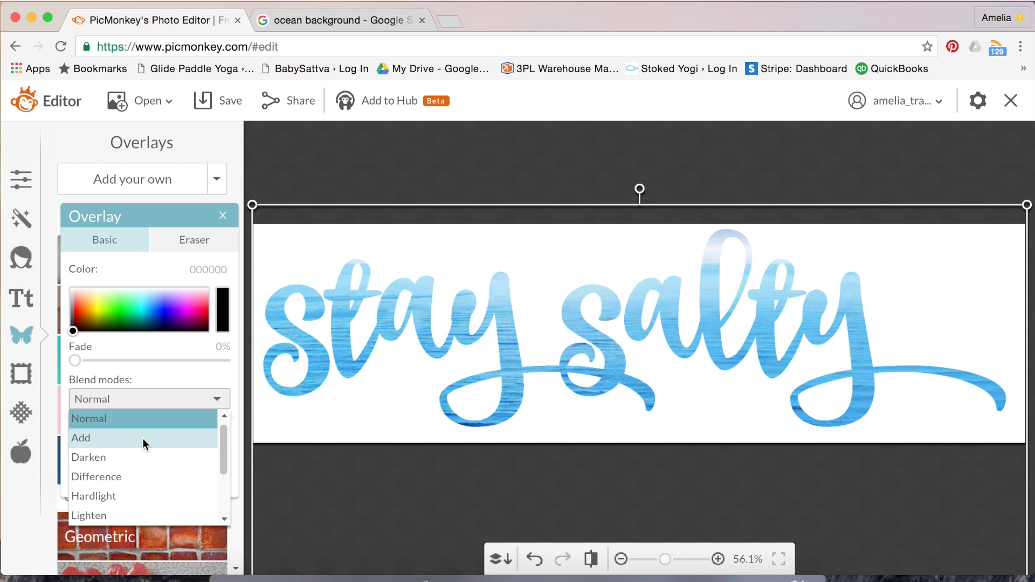
{"action": "left_click", "coordinate": [142, 439]}
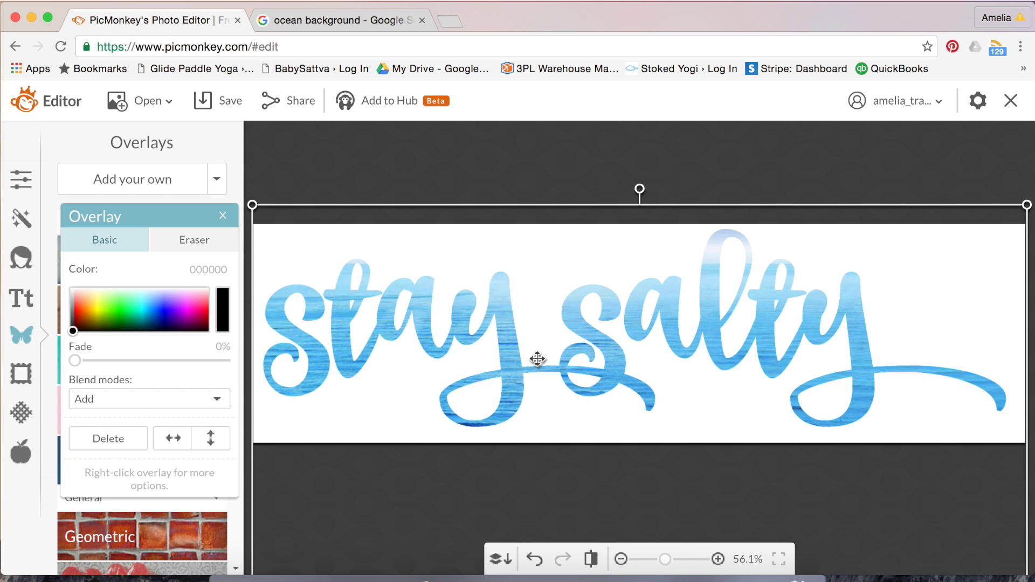
{"action": "left_click", "coordinate": [530, 281]}
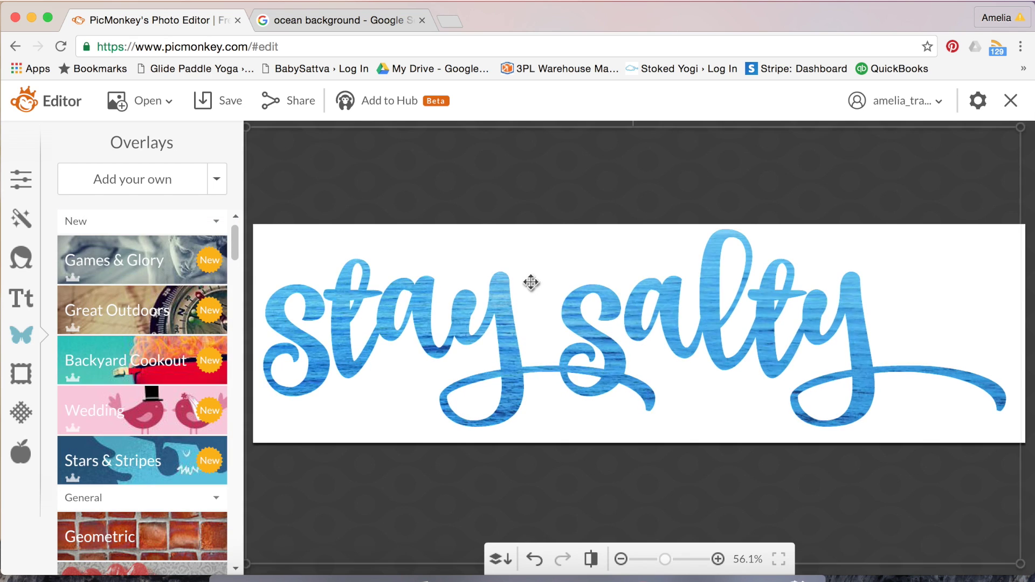
{"action": "mouse_move", "coordinate": [531, 283]}
{"action": "left_mouse_down"}
{"action": "mouse_move", "coordinate": [533, 294]}
{"action": "mouse_move", "coordinate": [534, 206]}
{"action": "mouse_move", "coordinate": [537, 267]}
{"action": "left_mouse_up"}
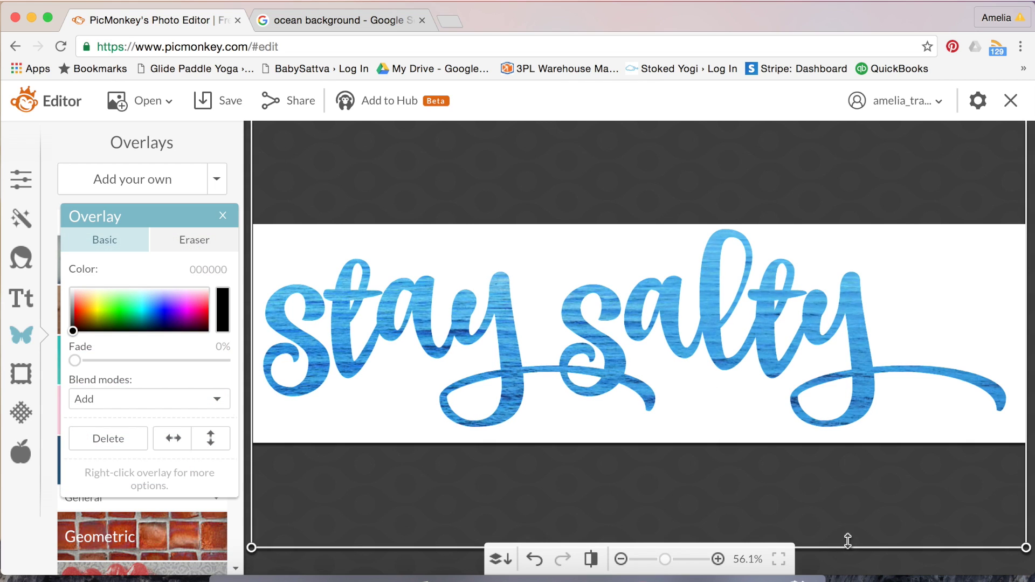
{"action": "left_click", "coordinate": [890, 569]}
Step: Open the save page for the 1702 × 482 JPG and select the default 'Untitled' file name
{"action": "left_click", "coordinate": [223, 111]}
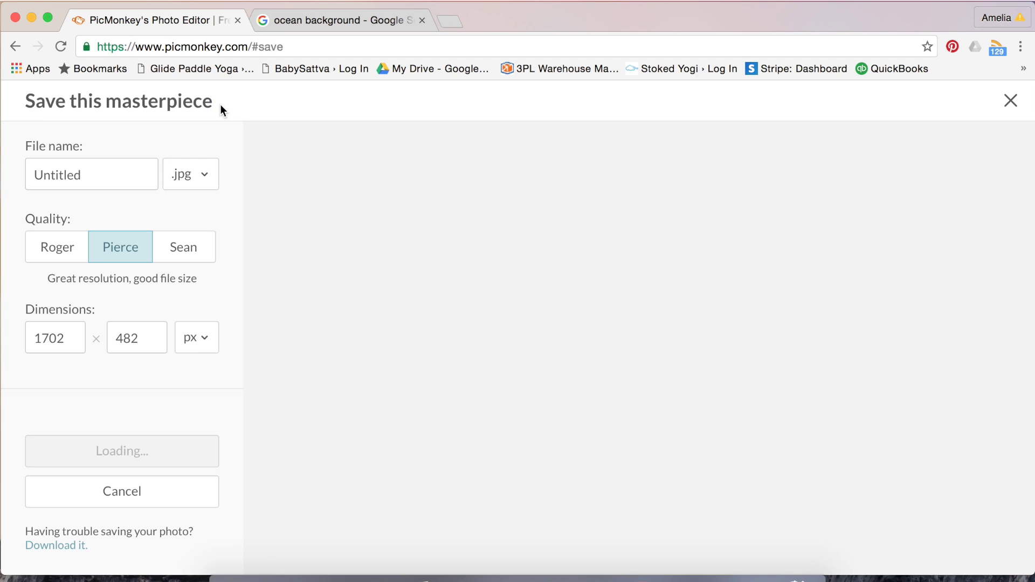
{"action": "left_click", "coordinate": [101, 173]}
{"action": "double_click", "coordinate": [101, 174]}
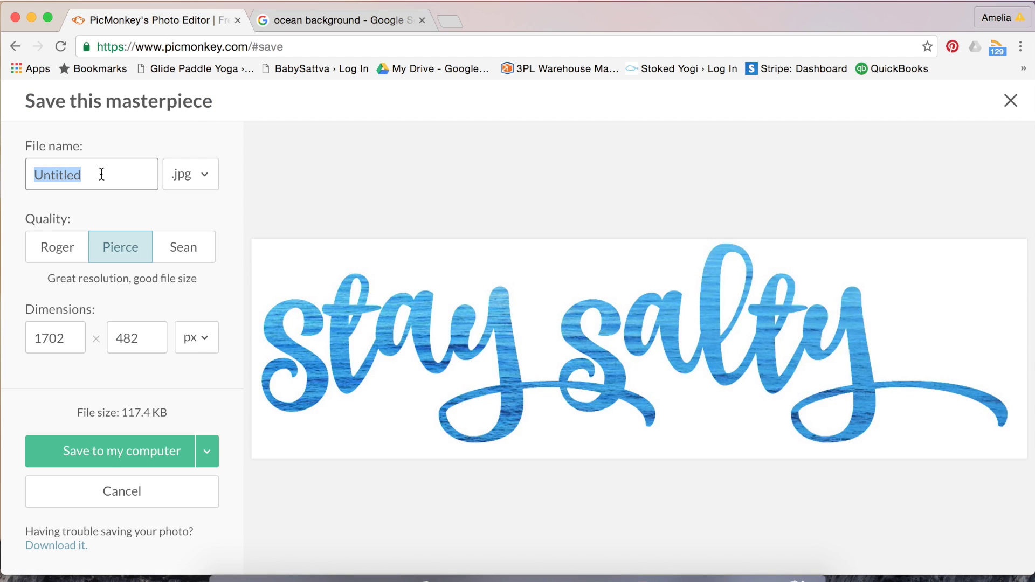